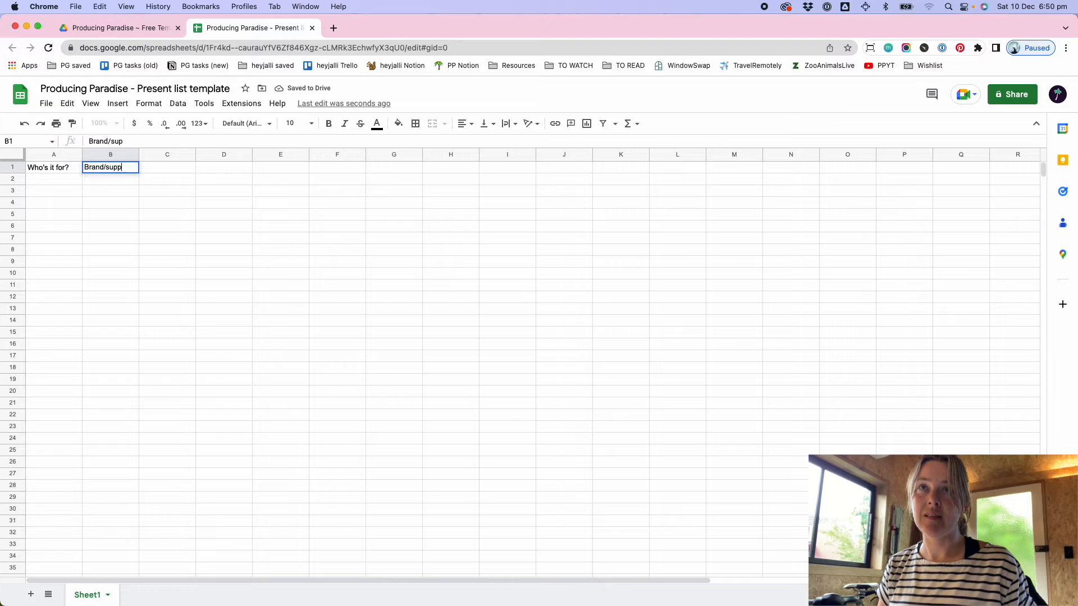
- Complete the header row after Brand/supplier with Item, Cost, Purchased?, Link and Notes in C1 to G1
key(Tab)
text(Item)
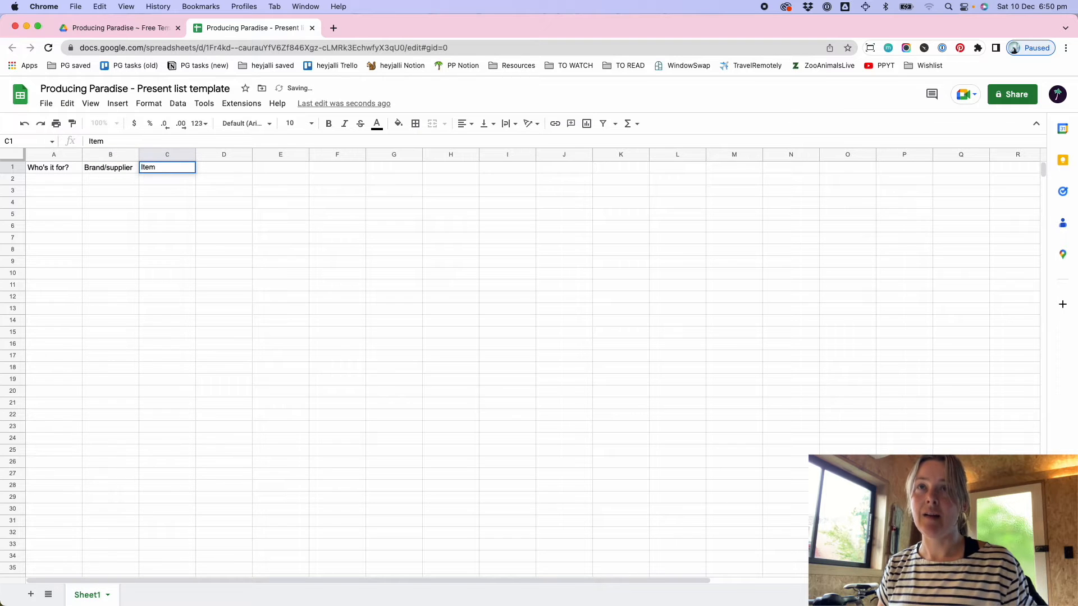
key(Tab)
text(Cost)
key(Tab)
text(Purchased?)
key(Tab)
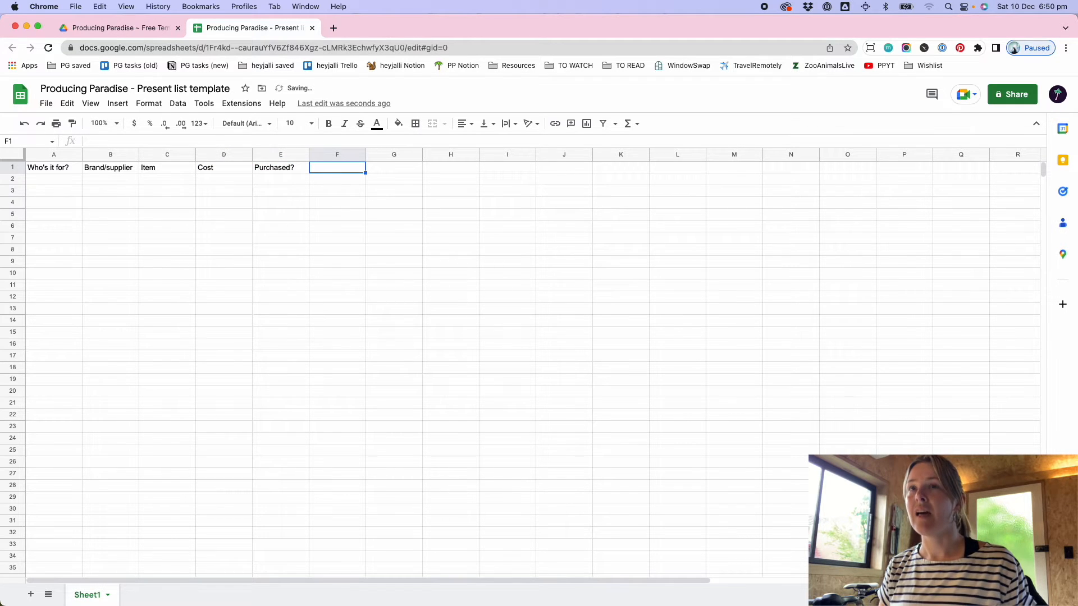
text(Link)
key(Tab)
text(Notes)
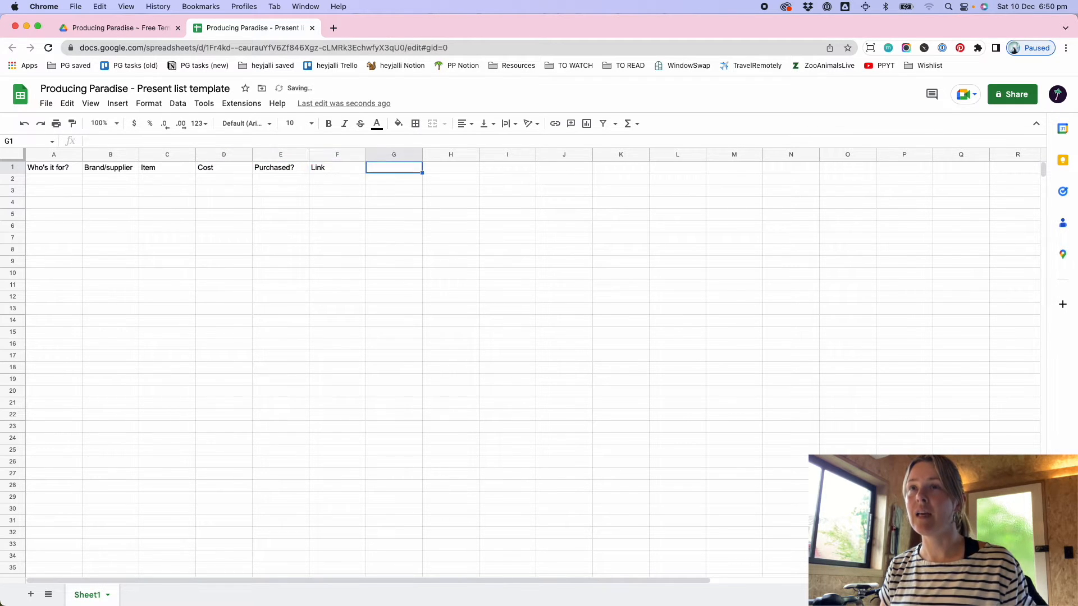
key(Return)
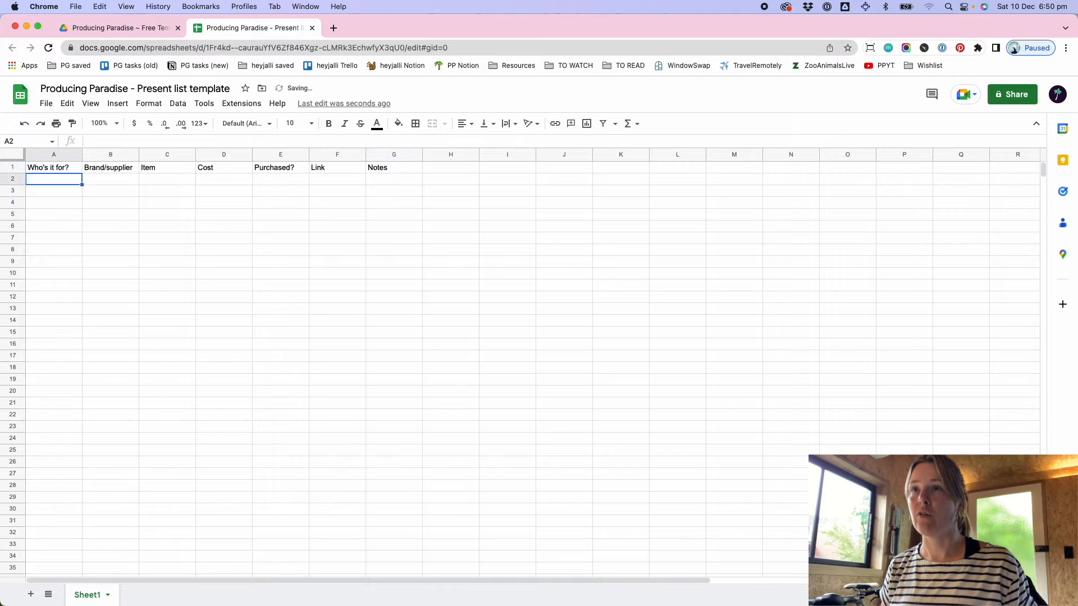
- Make the whole header row bold
click(11, 166)
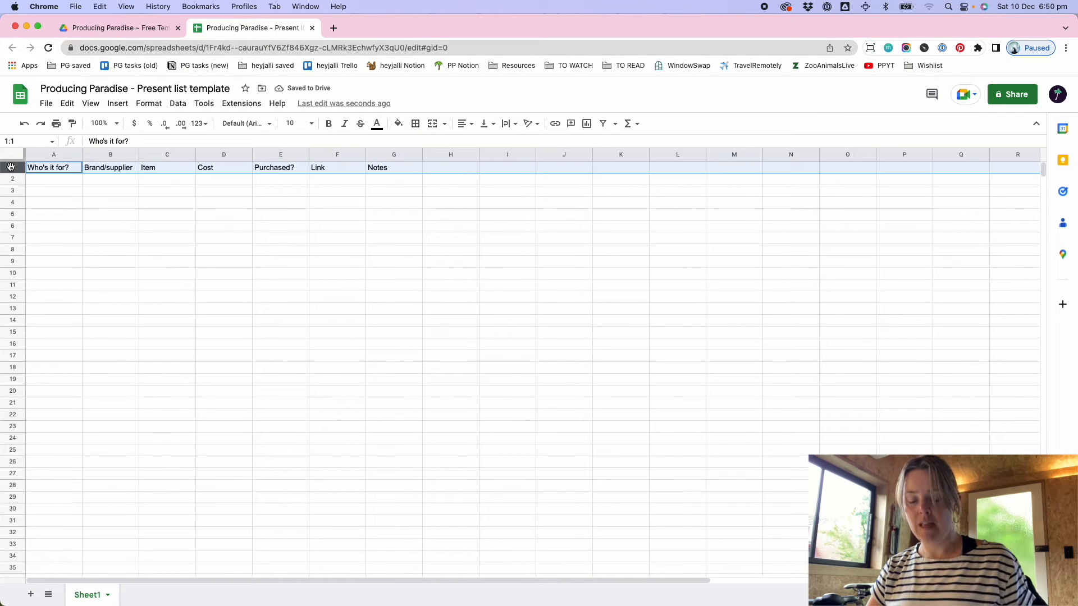
key(super+b)
click(93, 200)
- Start the first entry in row 2 with recipient "My bf!", supplier "A cool place" and item "A cool thing"
click(65, 178)
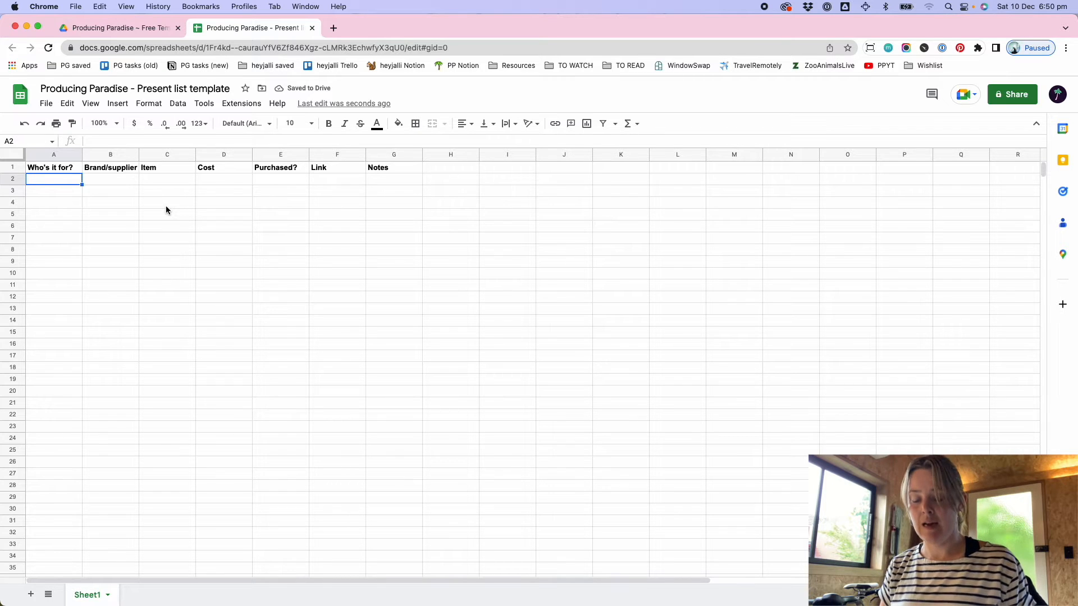
text(My )
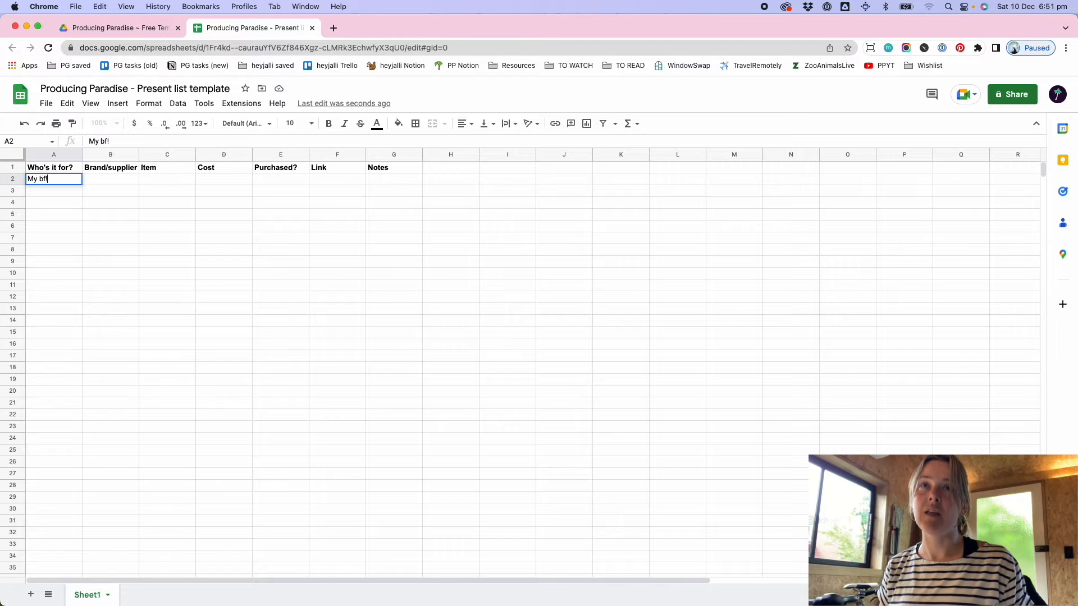
text(bf!)
key(Tab)
text(A cool place)
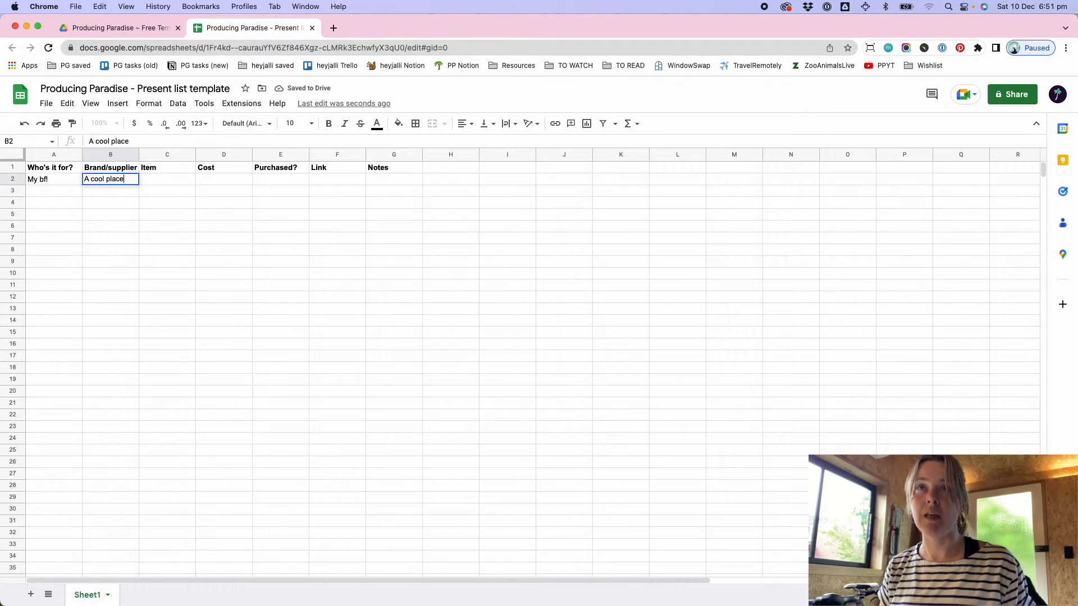
key(Tab)
text(A cool thing)
key(Tab)
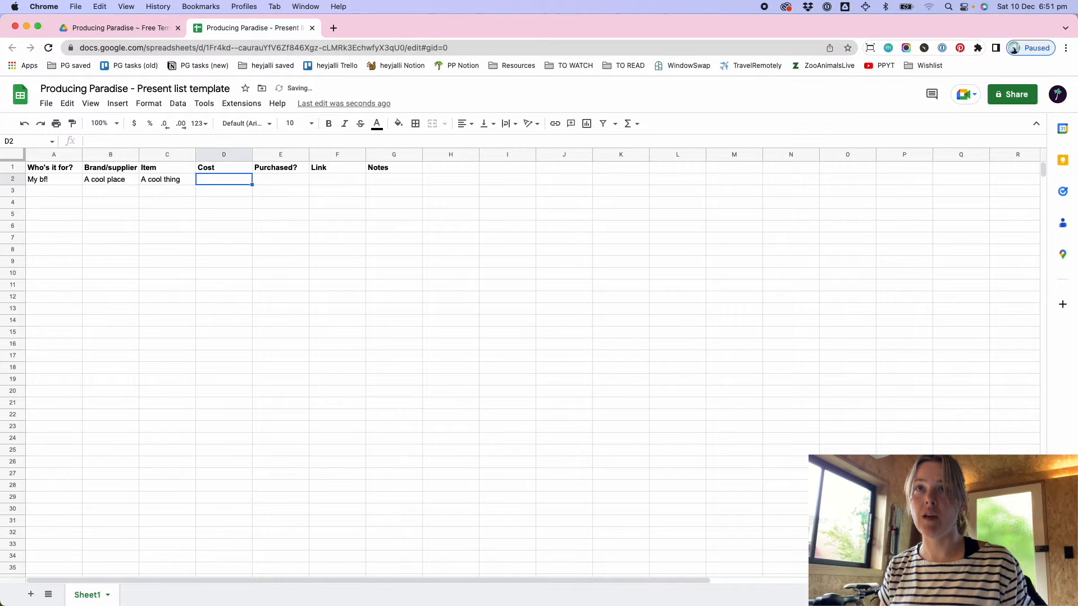
- Fill in row 2 with cost $100, purchased N and link producingparadise.com, and fit the Link column to its contents
text($100)
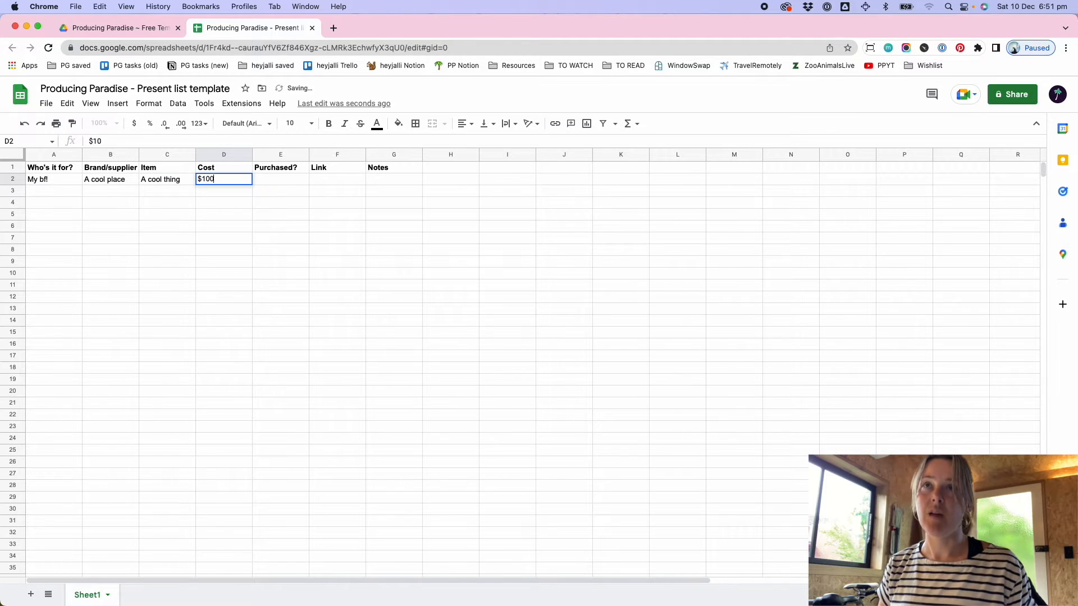
key(Tab)
text(N)
key(Tab)
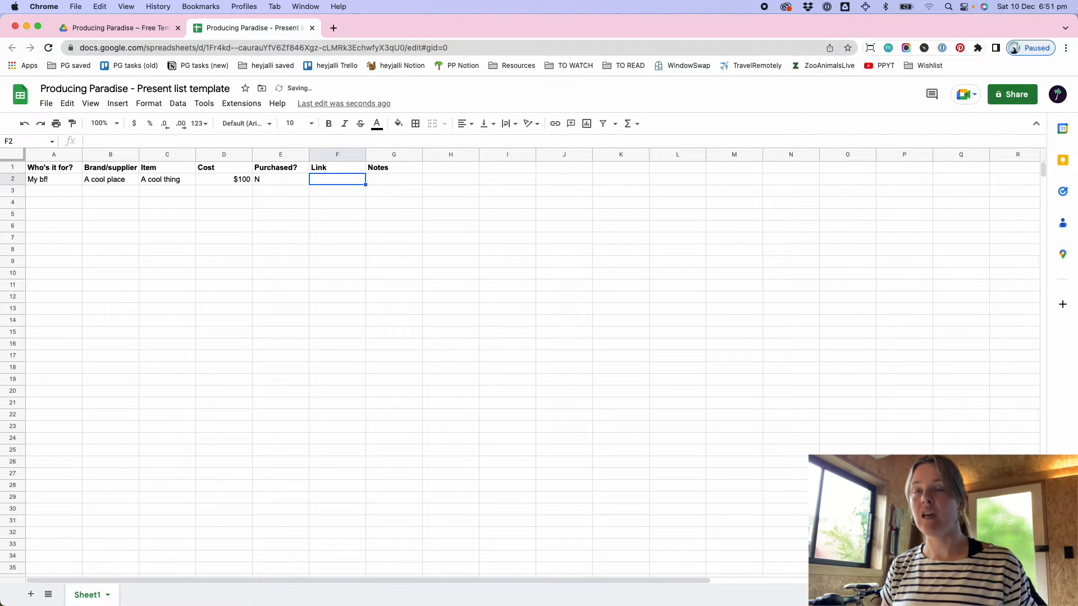
text(produc)
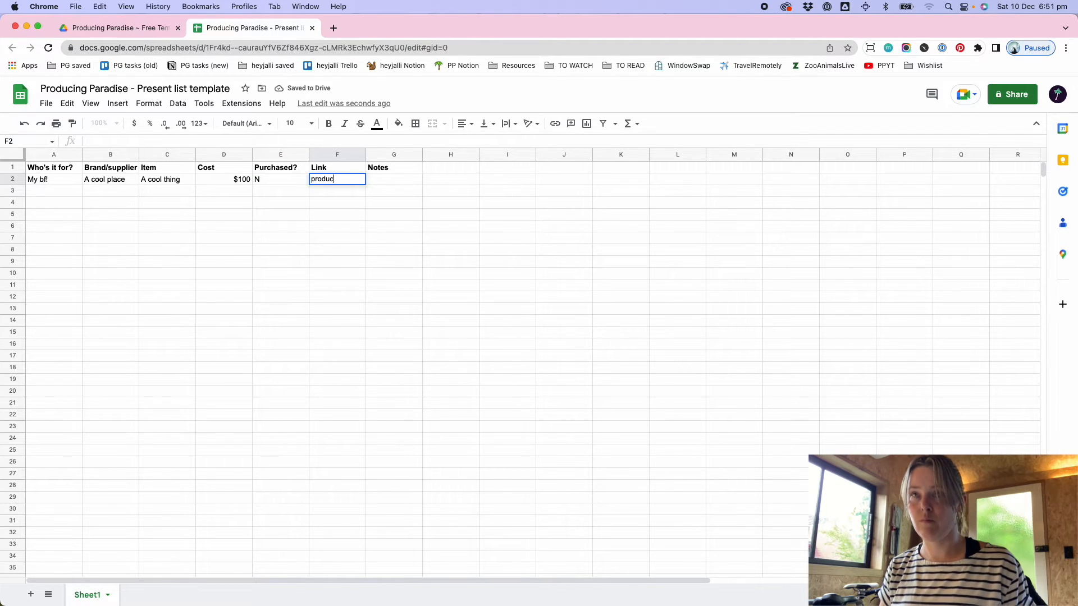
text(ing.aradise.com)
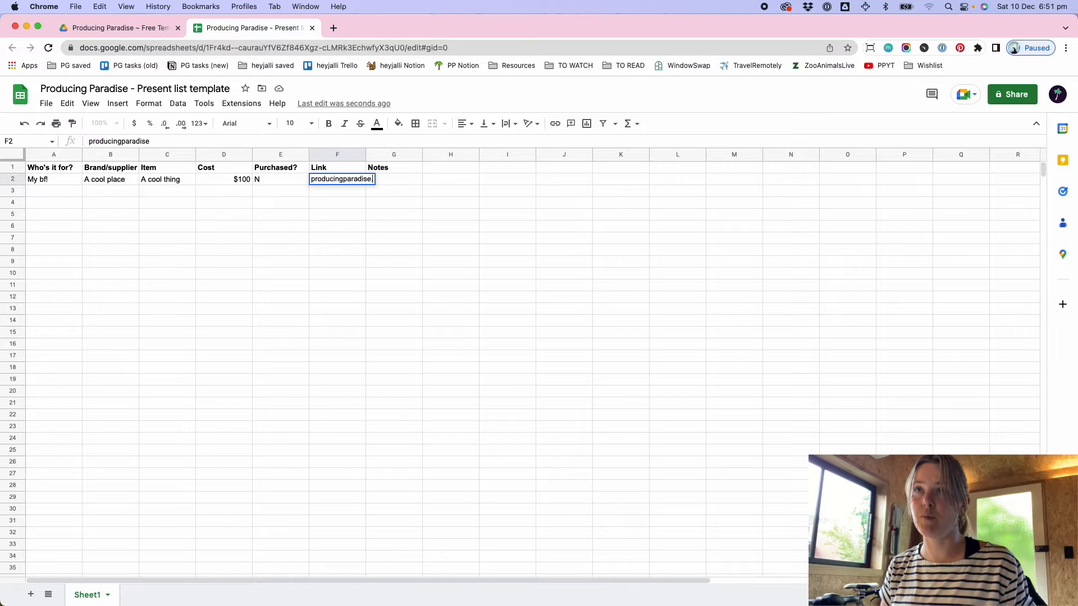
key(Return)
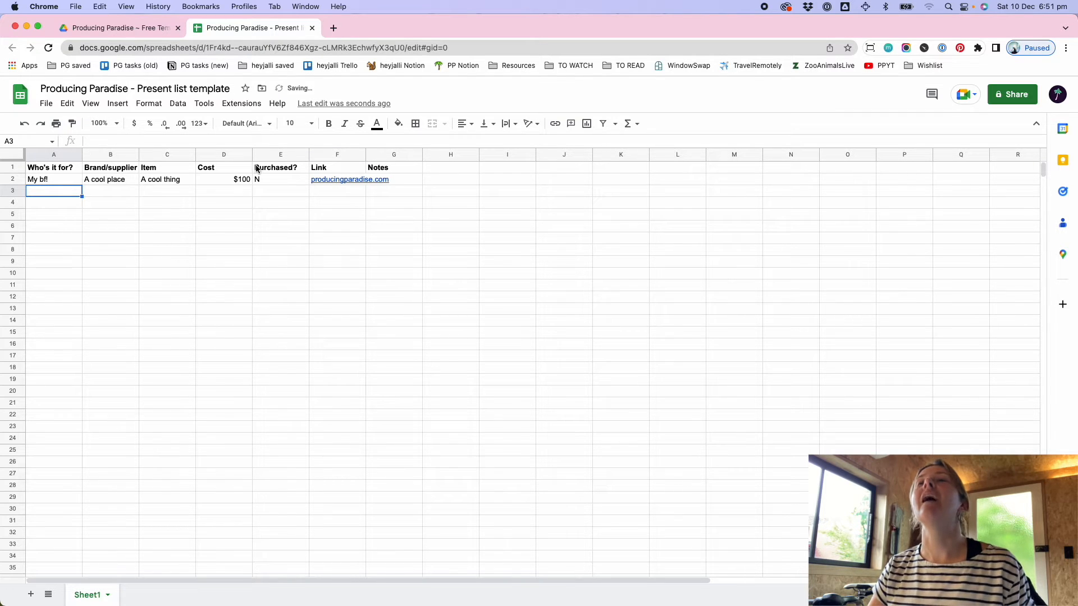
double_click(365, 157)
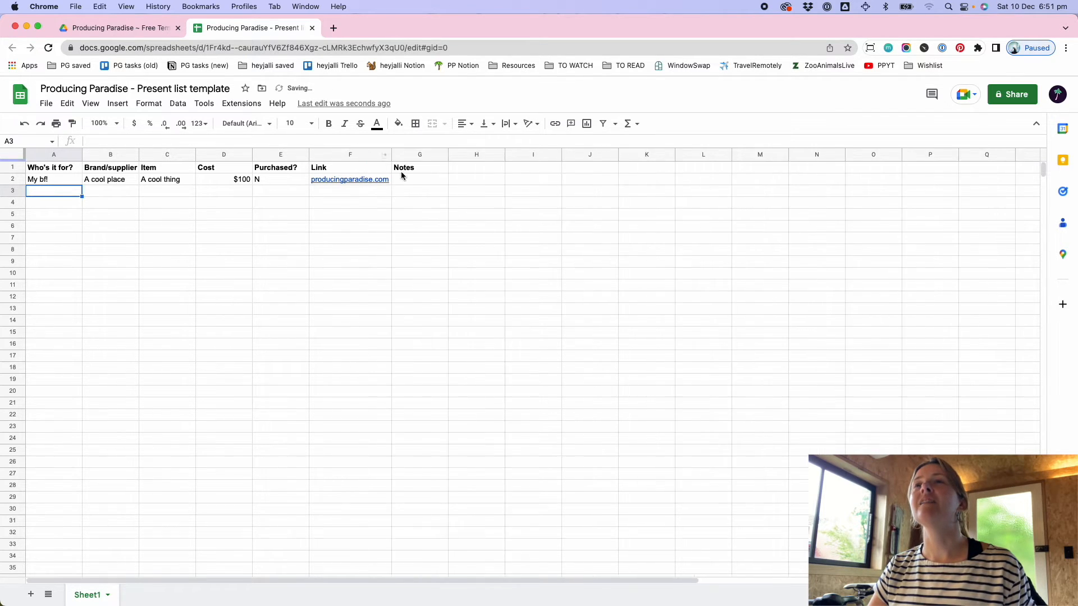
- Add the note "He said he really wanted this, although a record might be better?" in G2 and fit the Notes column to it
click(436, 181)
text(He said he really wanted this, although a record m)
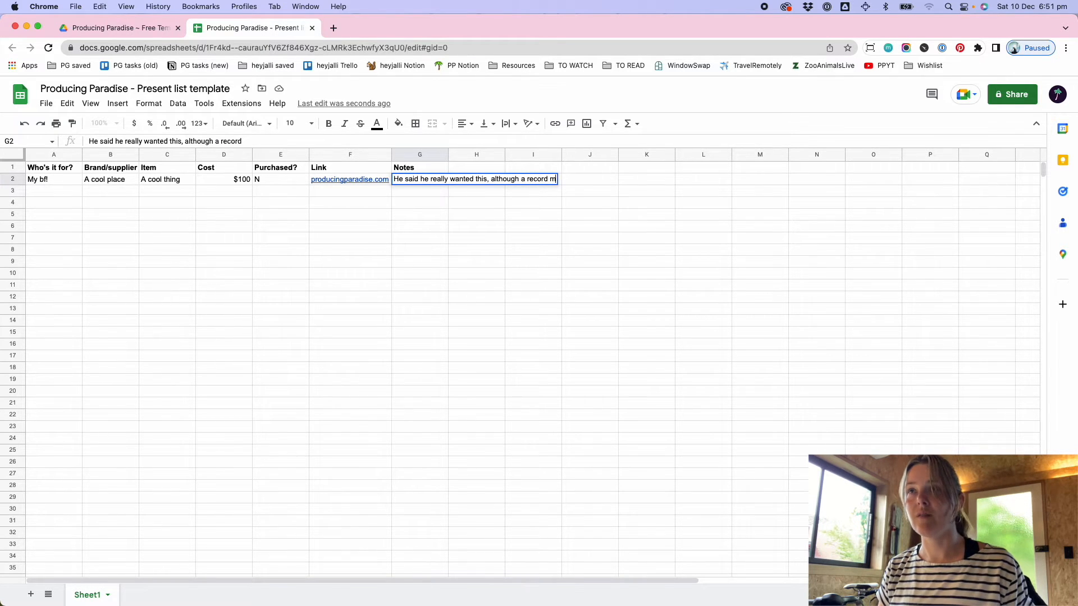
text(ight be better?)
key(Return)
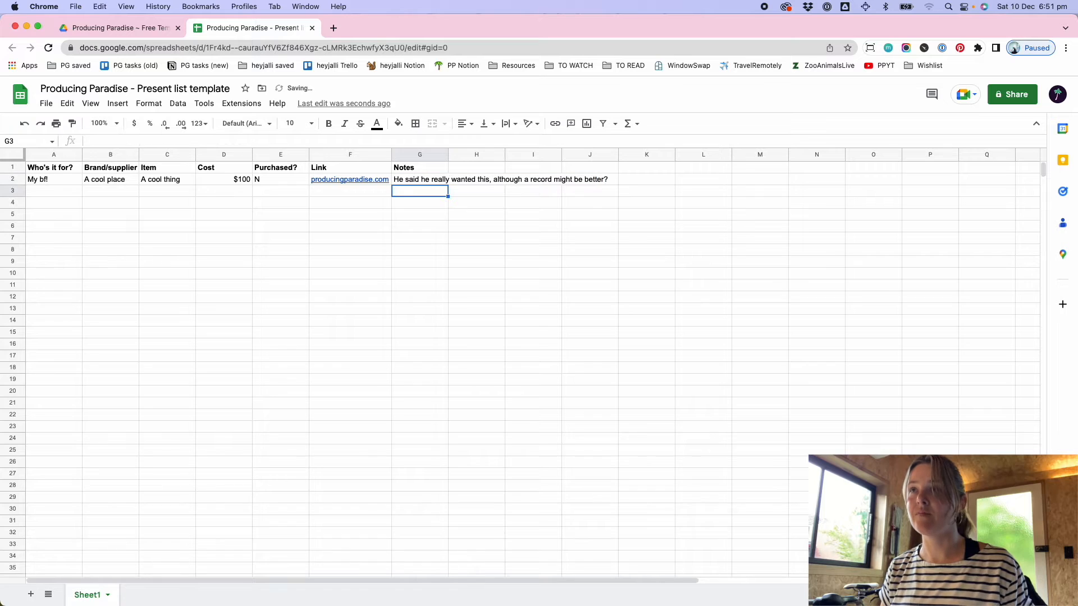
click(438, 154)
double_click(448, 154)
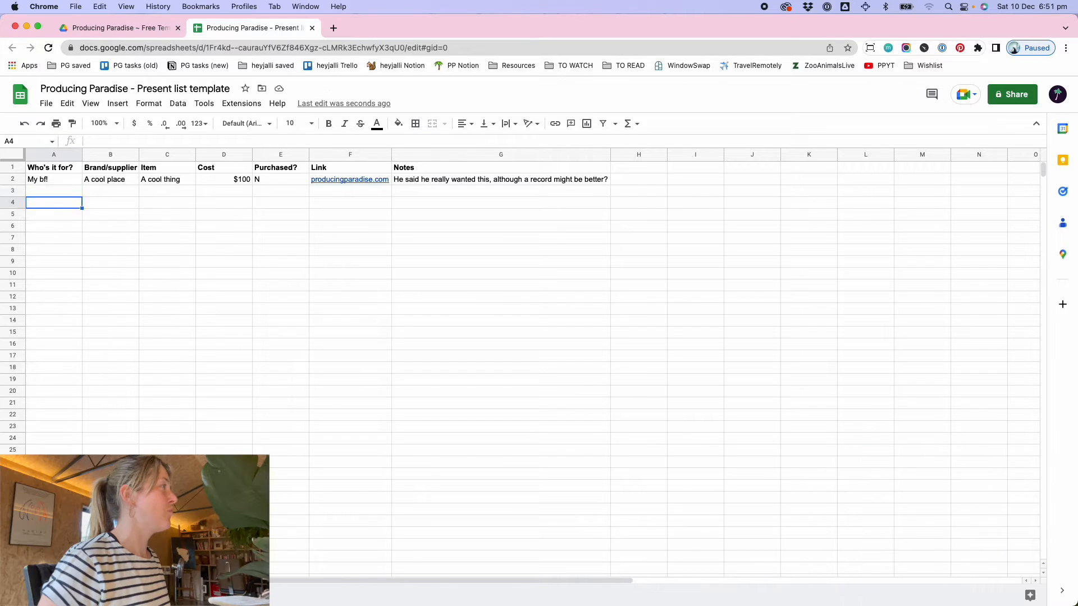
- List the recipients "My Mum!", "My Dad!" and "Bestie" in A3 to A5
key(Up)
text(My Mi)
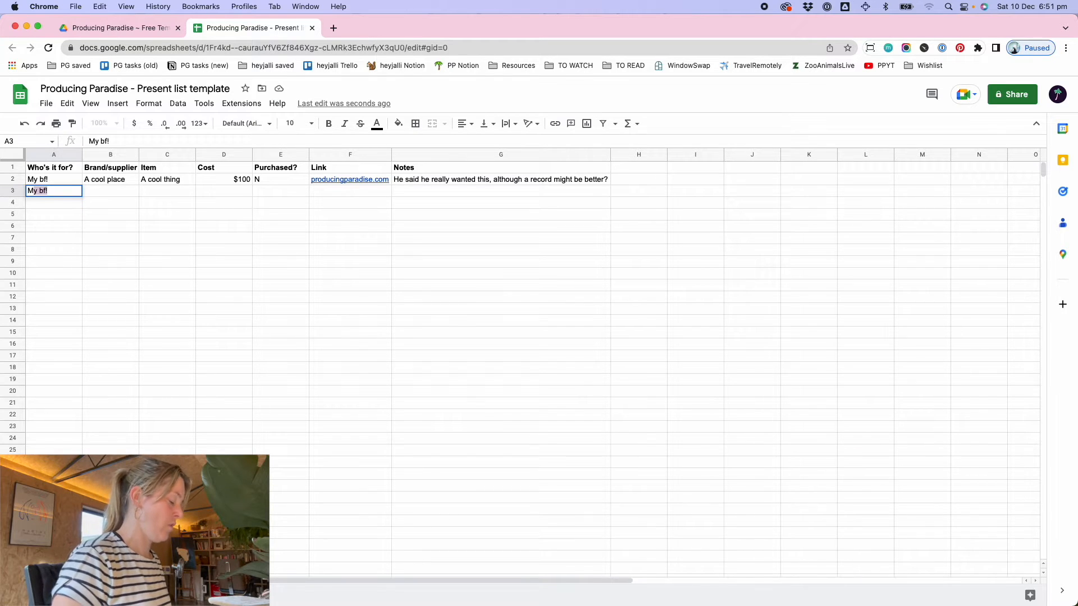
key(BackSpace)
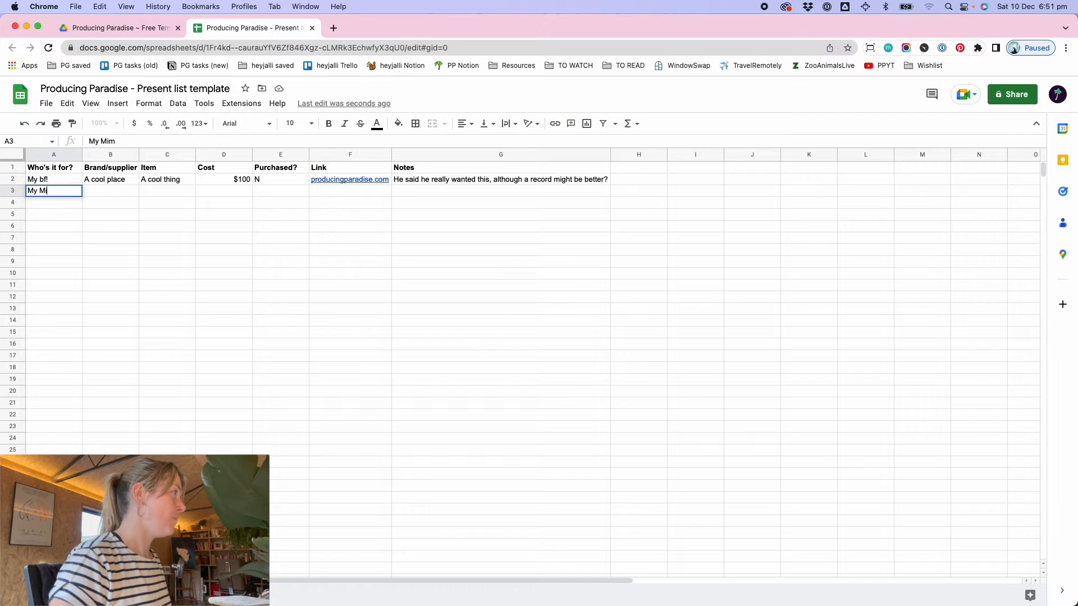
text(m!)
key(Return)
text(My Dad!)
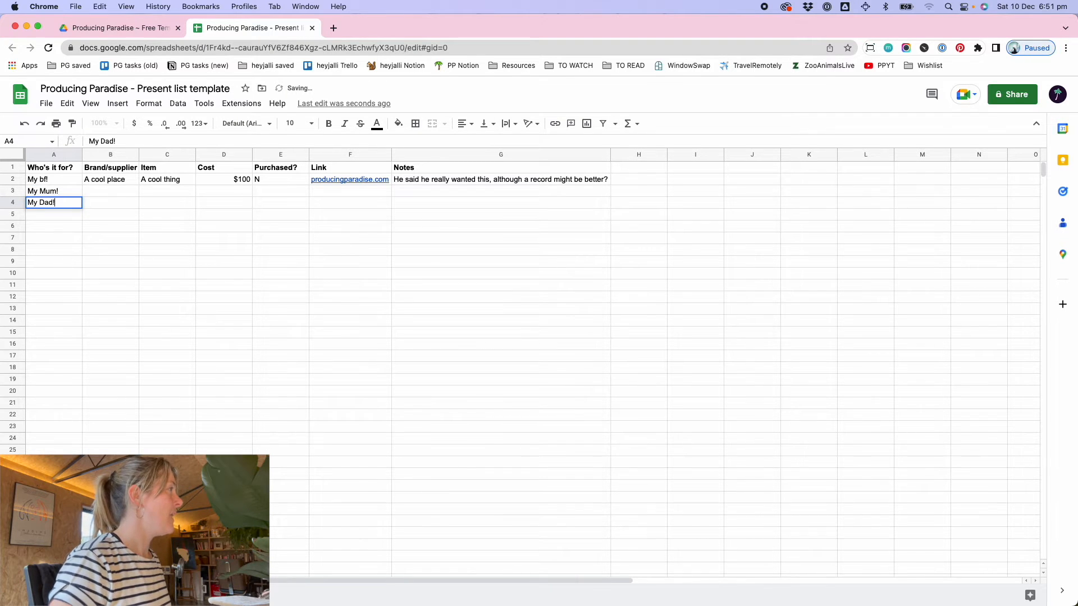
key(Return)
text(Bestie)
key(Return)
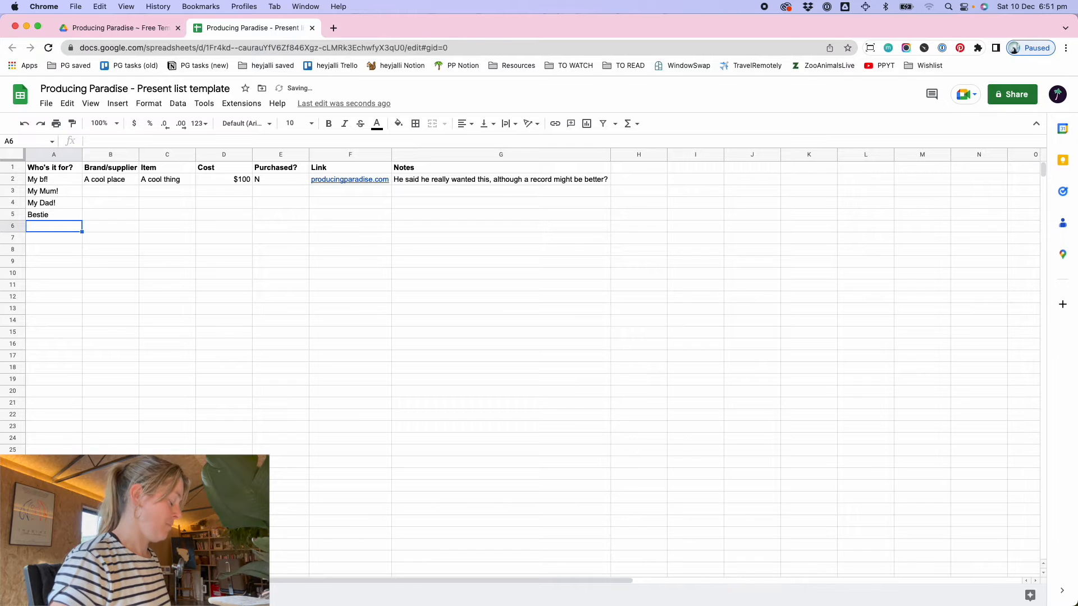
- Continue the recipient list with Brother, Sister, Cousin and Uncle in A6 to A9
text(Brother)
key(Return)
text(Sister)
key(Return)
text(Cousin)
key(Return)
text(Uncle)
key(Return)
- Finish the recipient list with "Another friend" in A10 and "Work friend" in A11
text(Another w)
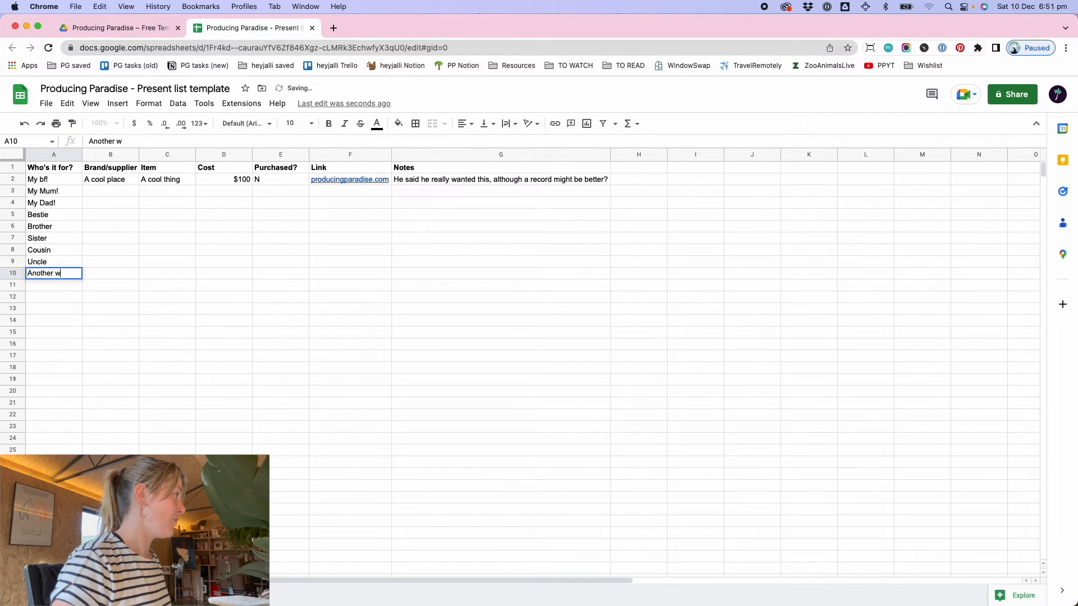
key(BackSpace)
text(foi)
key(BackSpace)
text(riedn)
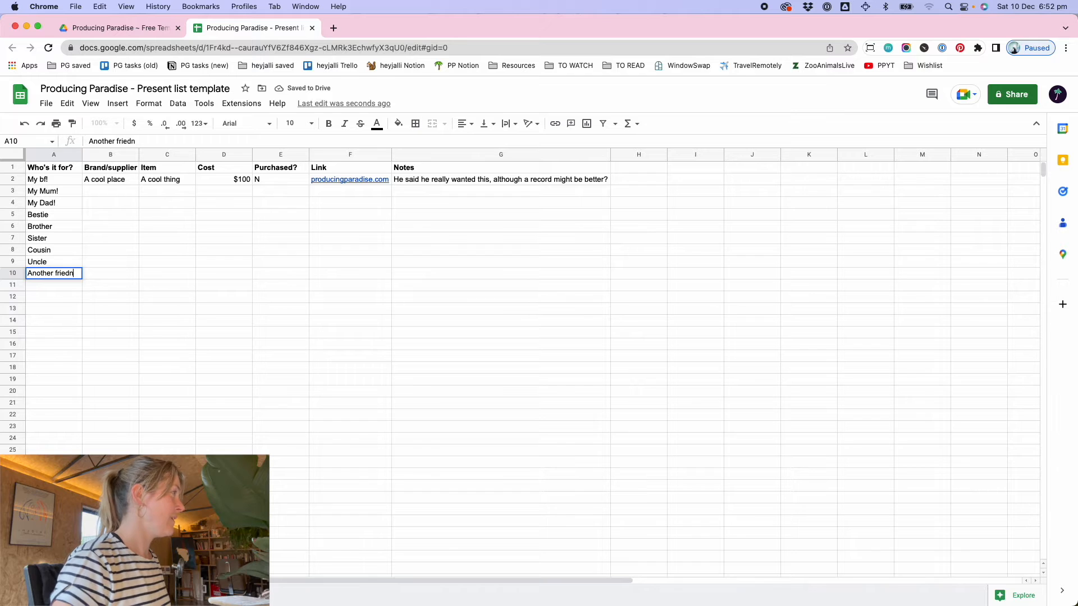
key(Return)
text(Work friends)
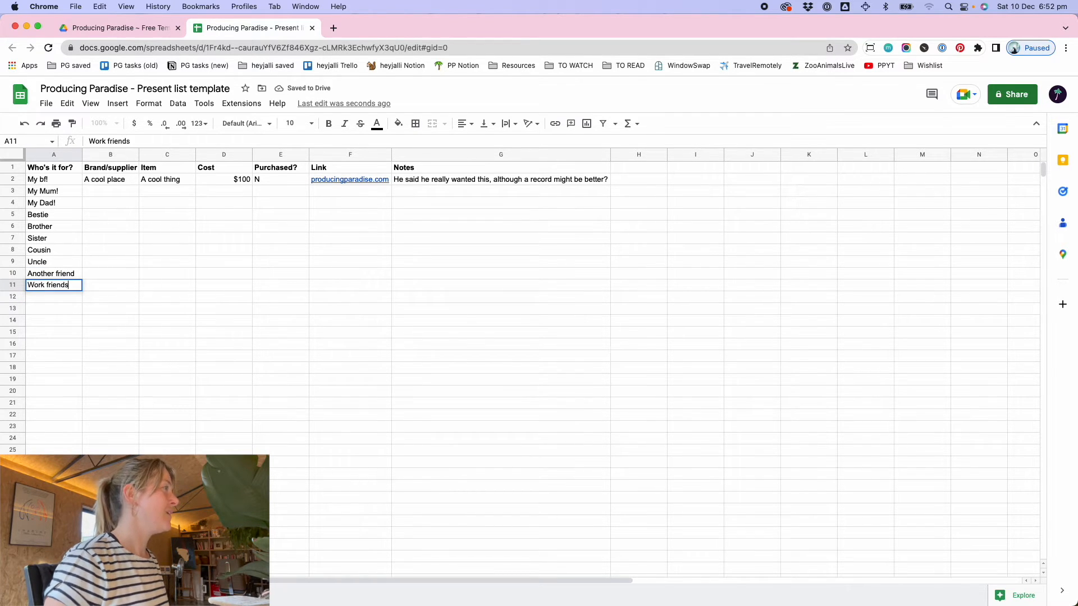
key(Return)
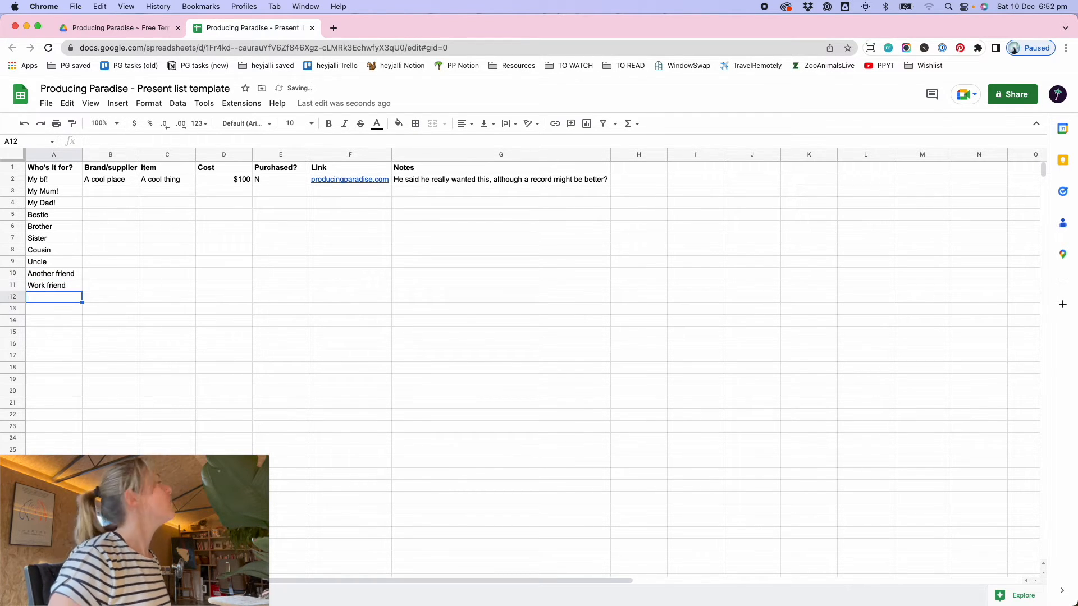
- Fill the N from E2 down the Purchased? column to row 11
click(269, 180)
drag(308, 184, 297, 285)
click(282, 303)
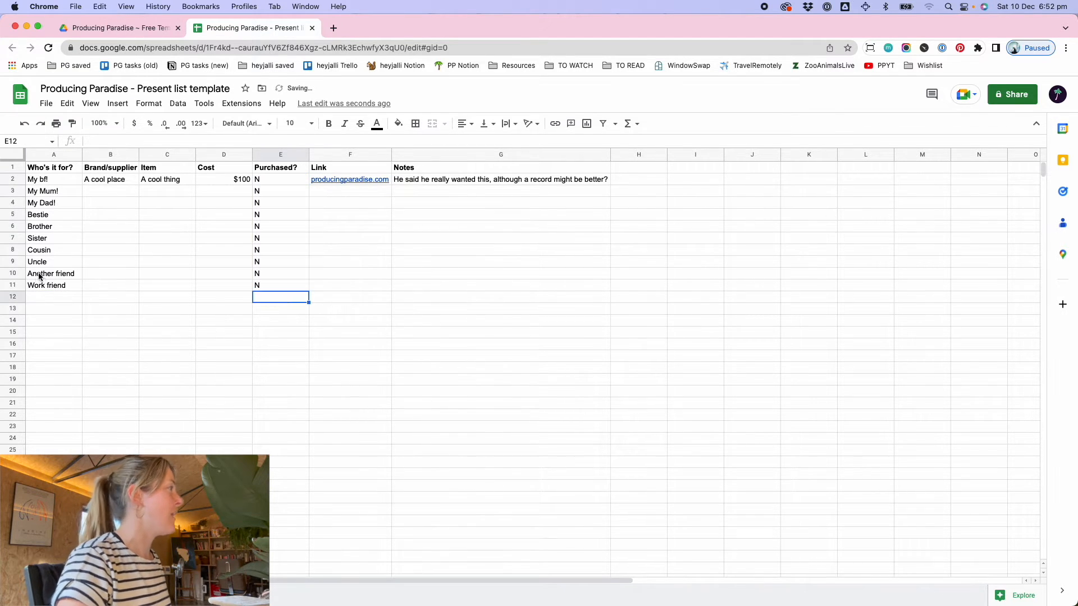
- Add a top border along the whole of row 12 to close off the list
click(12, 296)
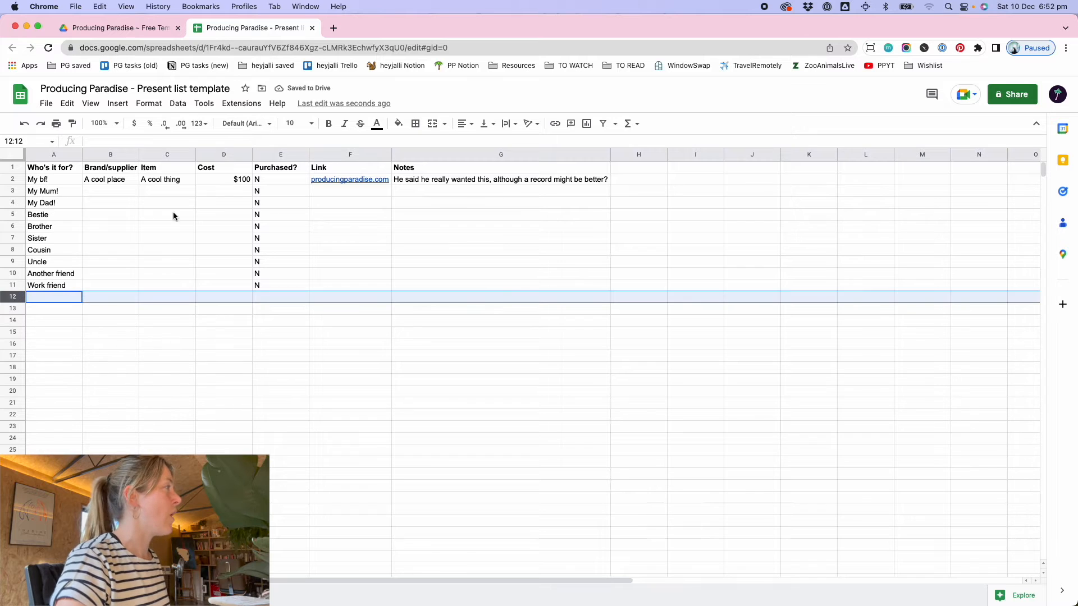
click(415, 123)
click(435, 162)
click(312, 327)
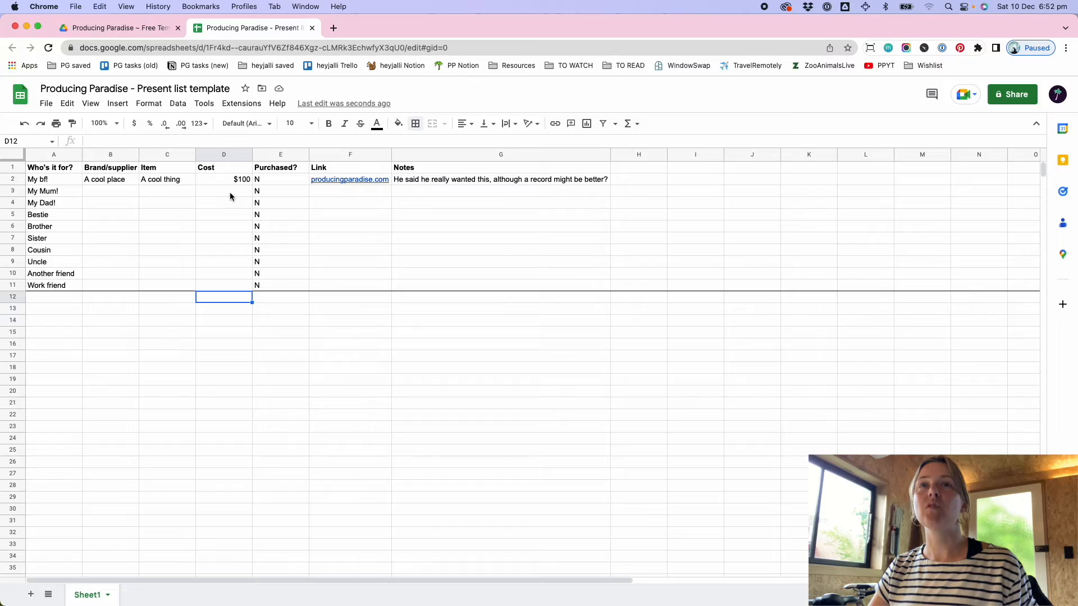
- Rename the Cost header in D1 to "Cost/budget"
click(224, 167)
double_click(224, 167)
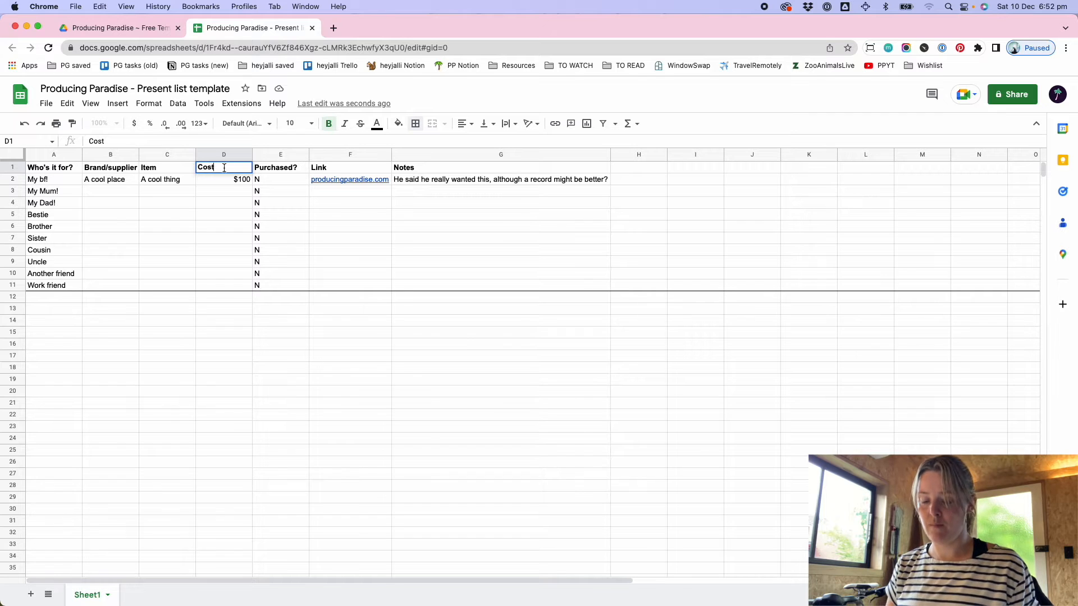
text(/budget)
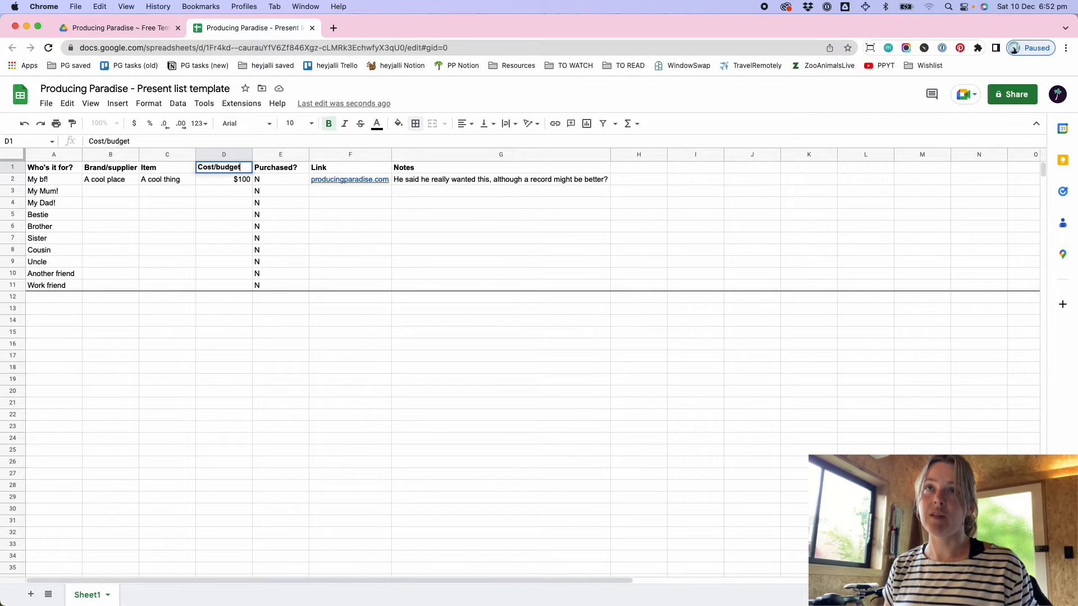
key(Return)
key(Down)
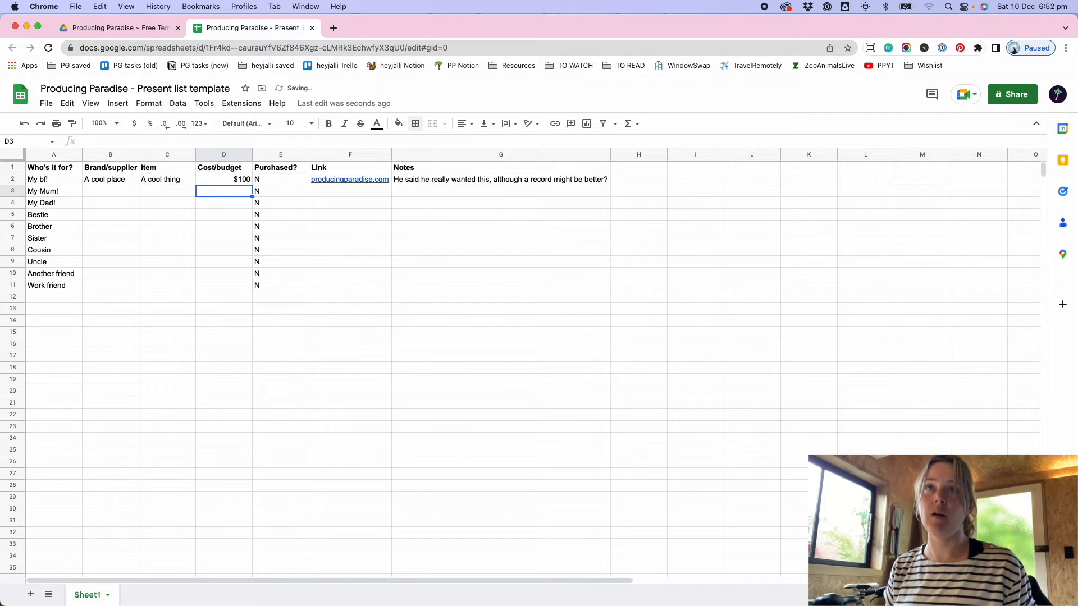
- Format column D as currency with no decimal places
click(224, 154)
click(134, 124)
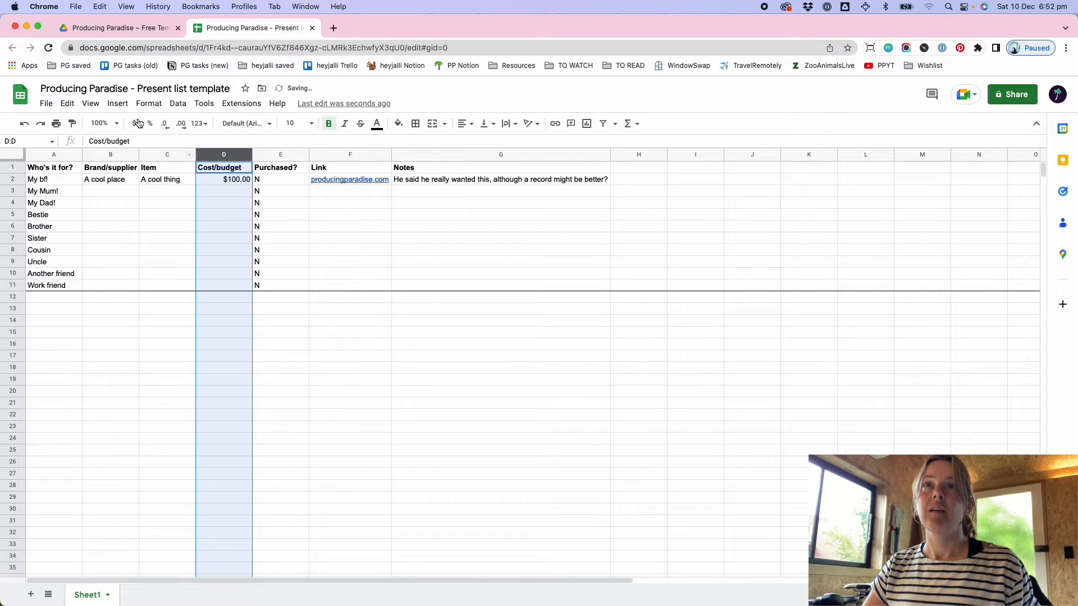
double_click(165, 123)
- Copy the $100 budget from D2 into the cells for Mum, Dad, Bestie, Brother and Sister, D3 to D7
click(215, 191)
key(Up)
key(ctrl+c)
key(Down)
key(ctrl+v)
key(Down)
key(ctrl+v)
key(Down)
key(ctrl+v)
key(Down)
key(ctrl+v)
key(Down)
key(ctrl+v)
key(Down)
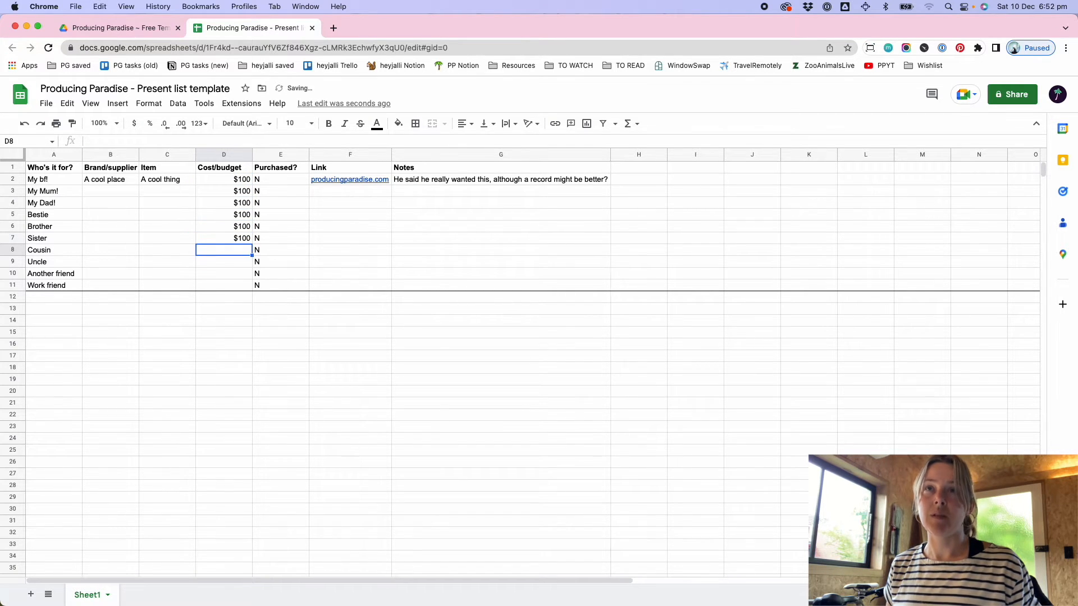
- Enter budgets of 50 for Cousin and Uncle and 25 for Another friend and Work friend in D8 to D11
text(50)
key(Return)
text(50)
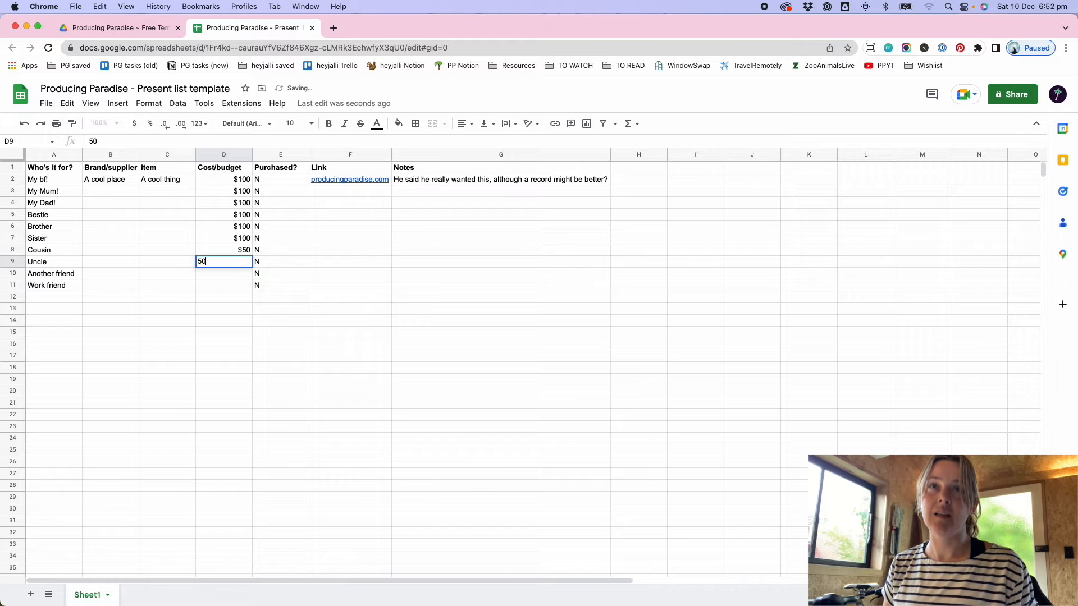
key(Return)
text(25)
key(Return)
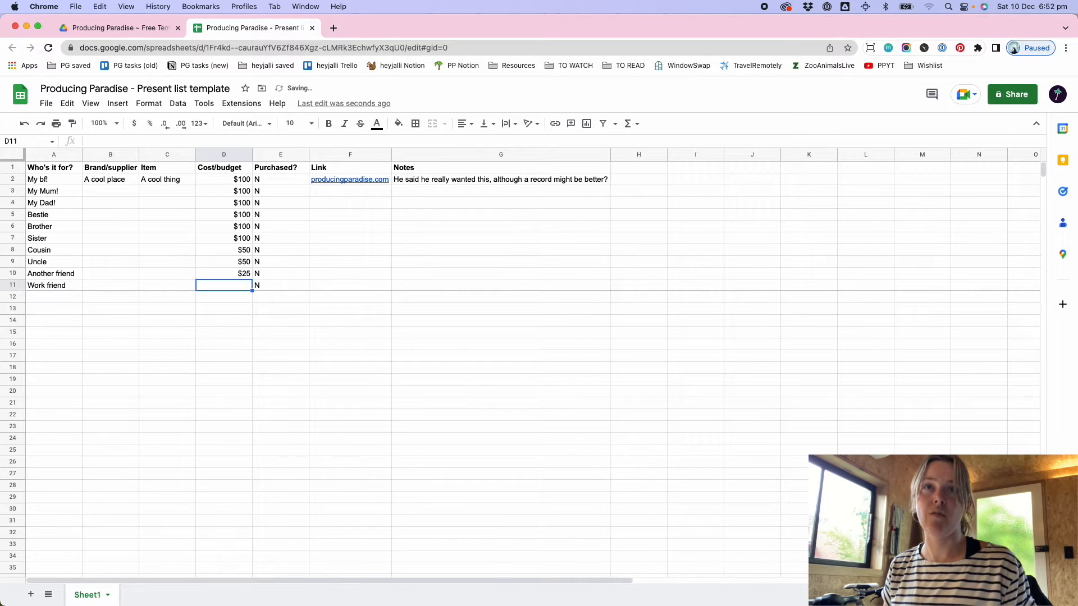
text(25)
key(Return)
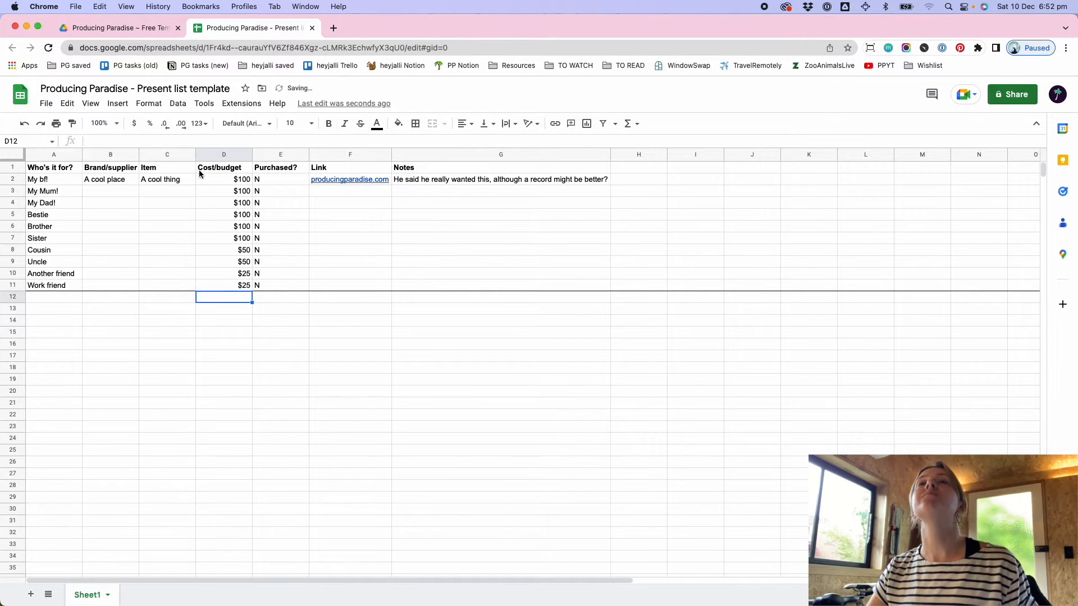
- Fill in supplier Myer with item Voucher for Mum in row 3, and Bunnings with Voucher for Dad in row 4
click(111, 191)
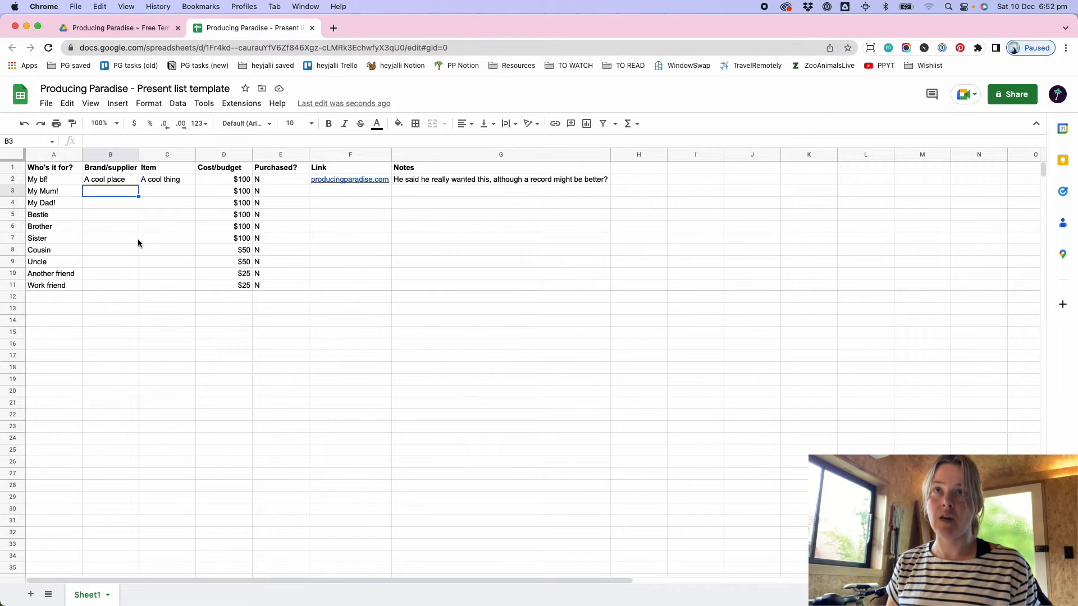
text(Myer)
key(Tab)
text(Voucher)
key(Return)
text(D)
text(Bunnings)
key(Tab)
text(Voucher)
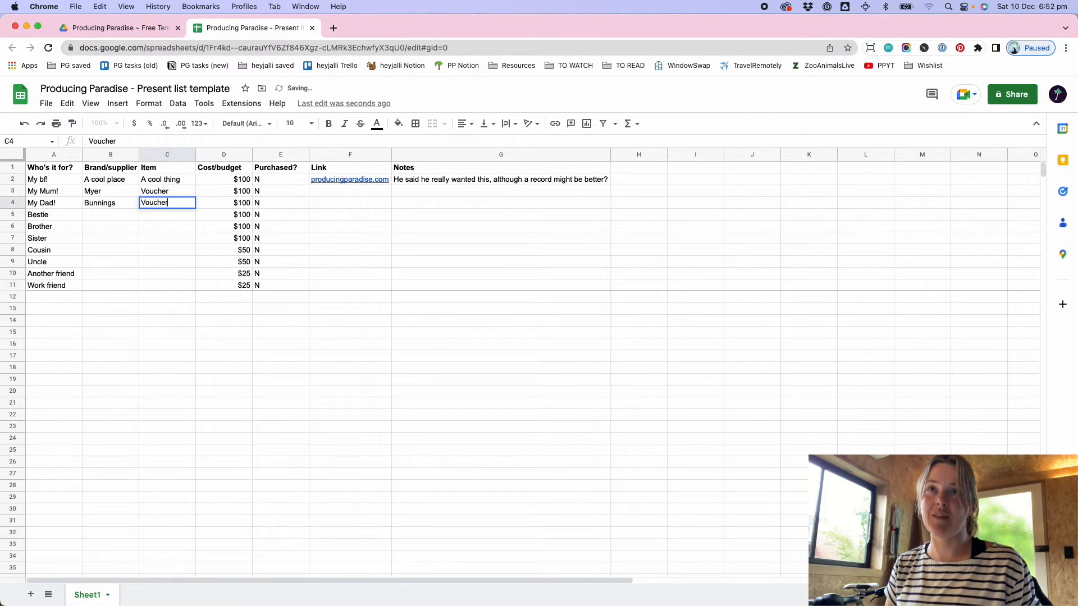
key(Return)
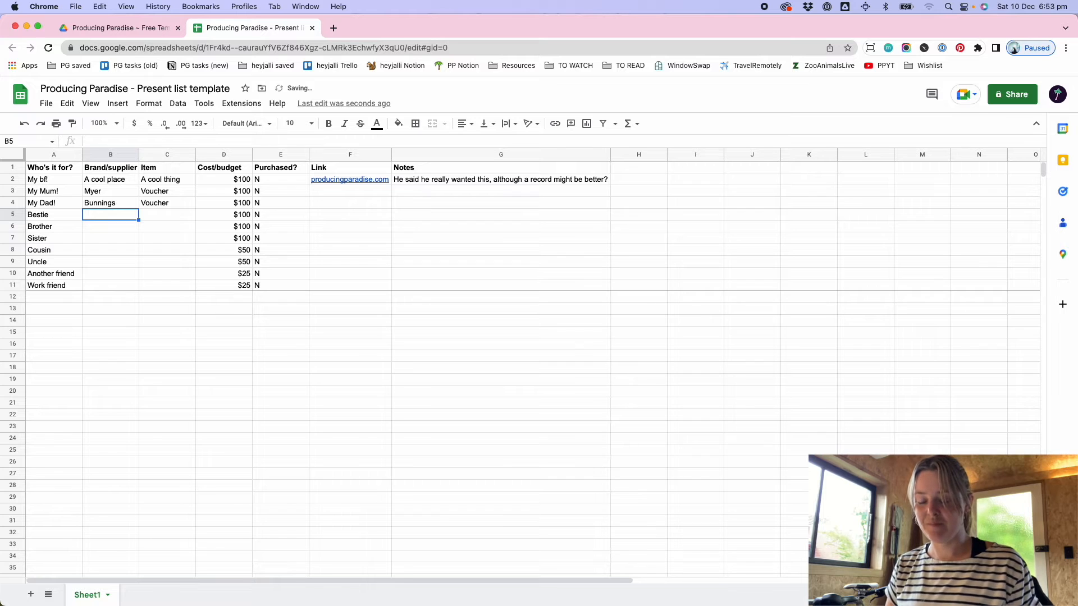
- Enter "A cool place" and "A cool thing" for Bestie in B5 and C5, and fill both down to row 11
text(A)
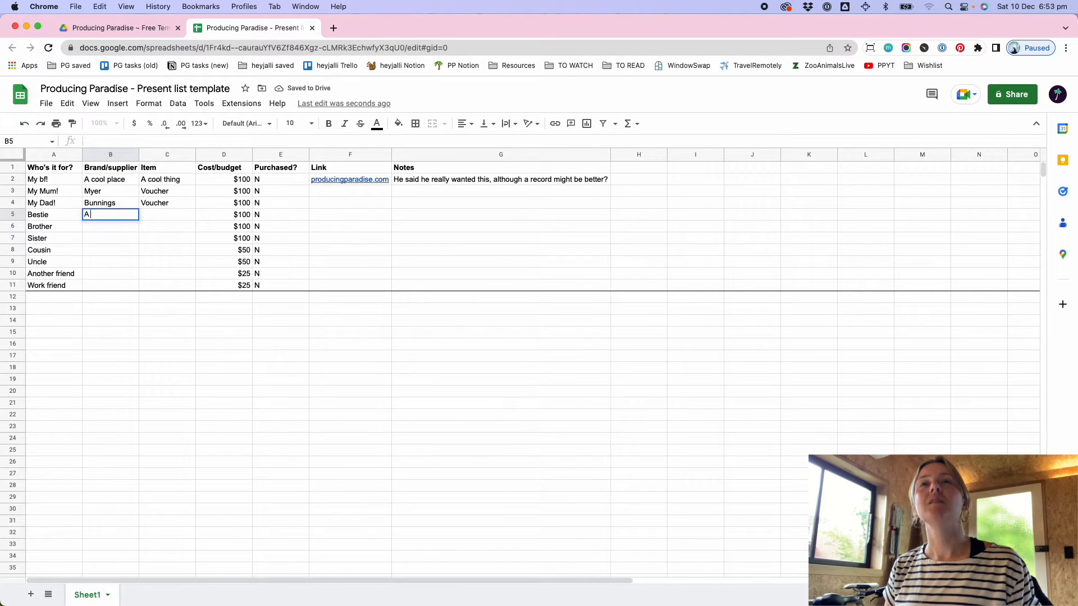
text( cool place)
key(Tab)
text(A)
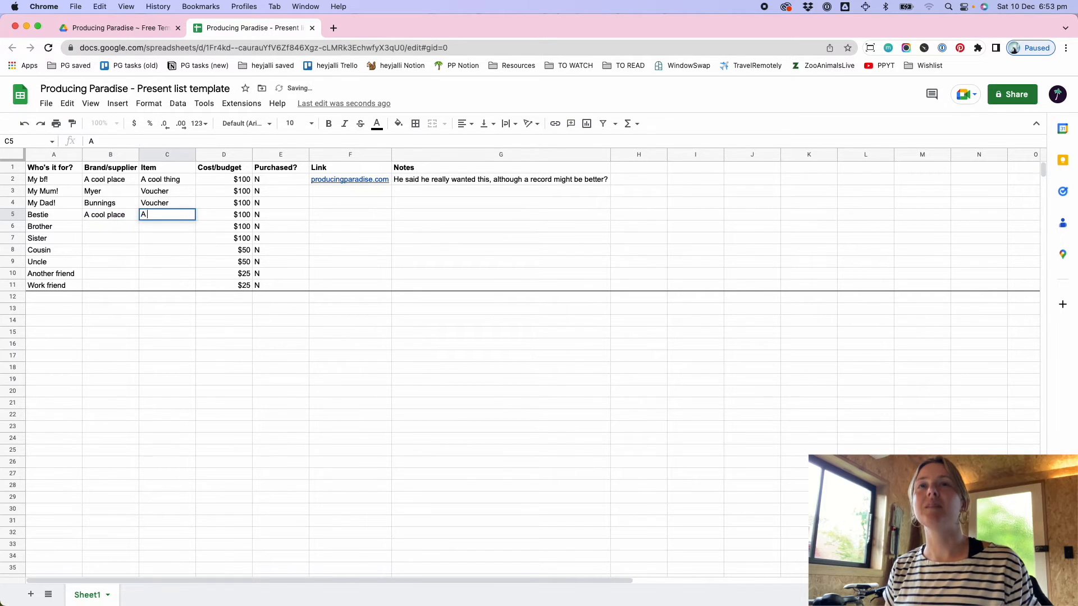
text( cool thing)
key(Return)
key(Up)
key(shift+Right)
drag(196, 221, 191, 286)
click(198, 297)
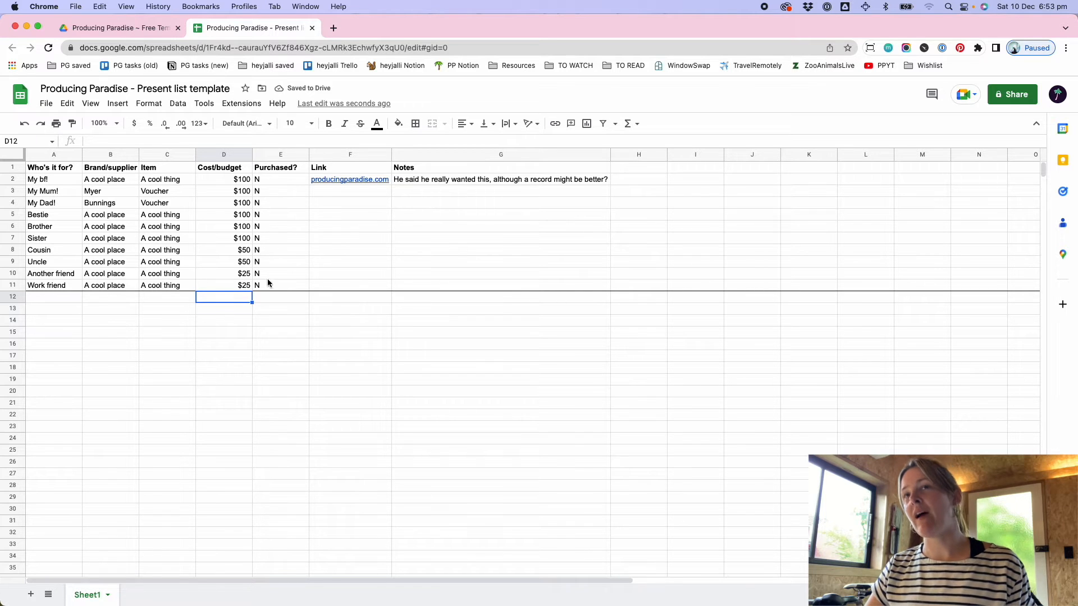
- Mark Mum's present as purchased by setting E3 to Y
click(267, 194)
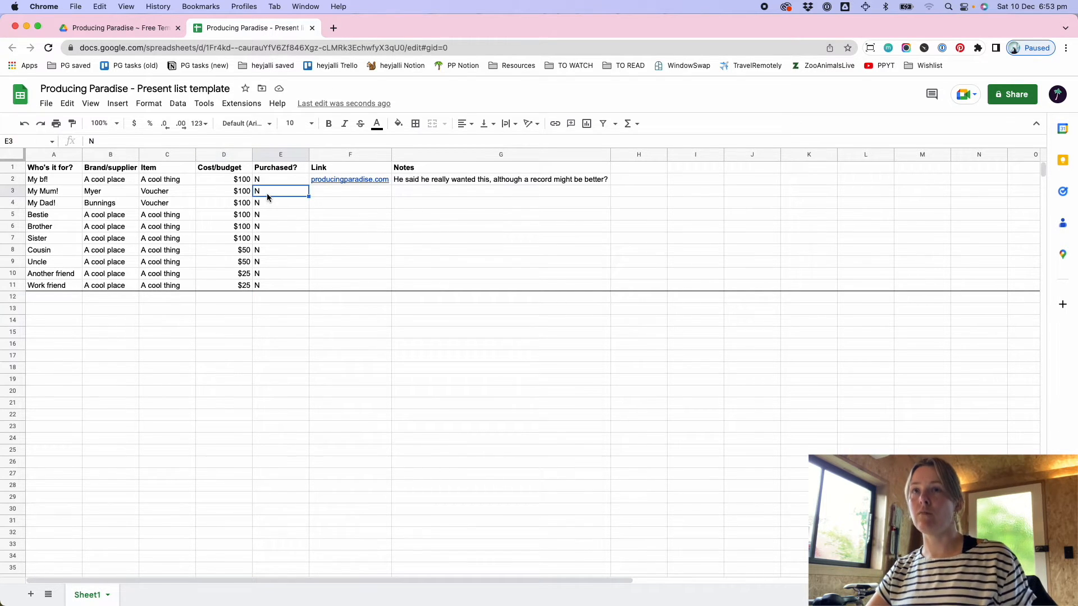
text(Y)
key(Tab)
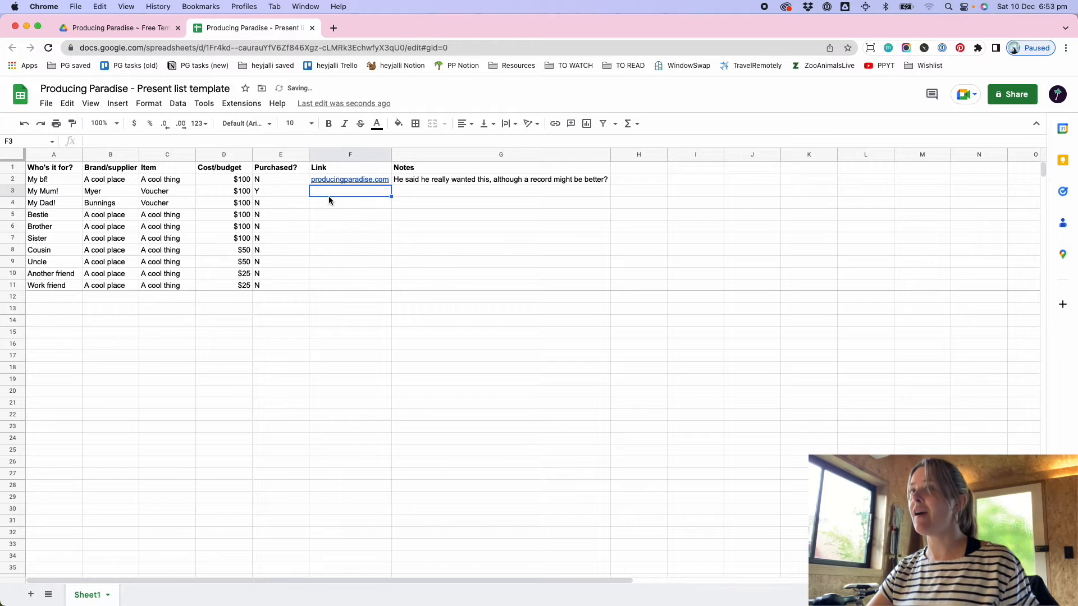
- Add a conditional format rule to column E that applies the default green style when the text is exactly "Y"
click(277, 158)
click(149, 103)
click(207, 296)
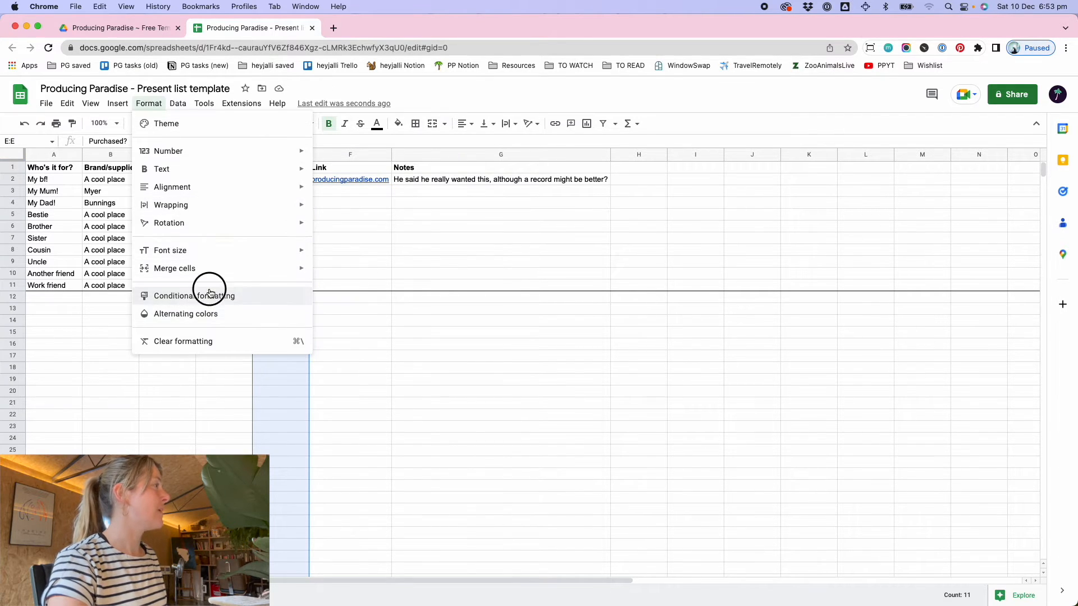
click(942, 283)
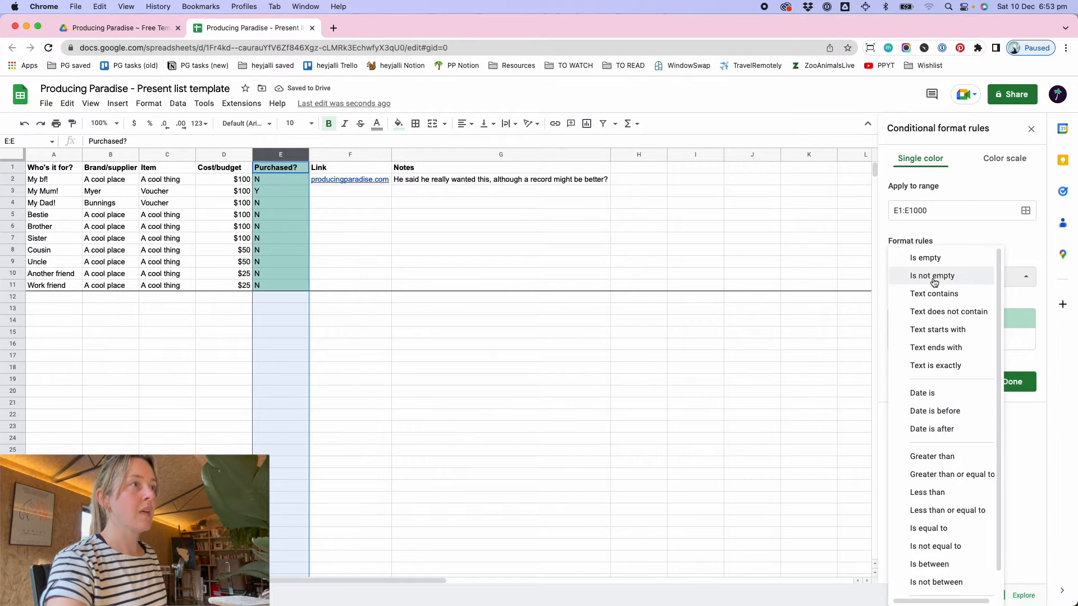
scroll(943, 415, down, 1)
click(936, 344)
click(919, 298)
text(Y)
click(1012, 411)
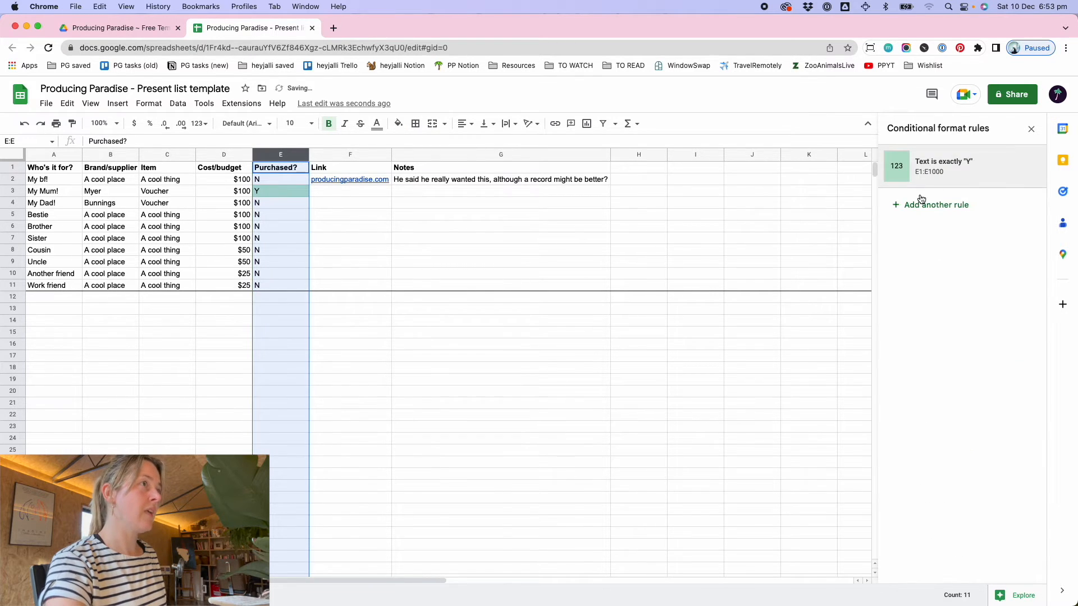
- Add a second conditional format rule to column E that fills cells light red when the text is exactly "N"
click(921, 203)
click(948, 286)
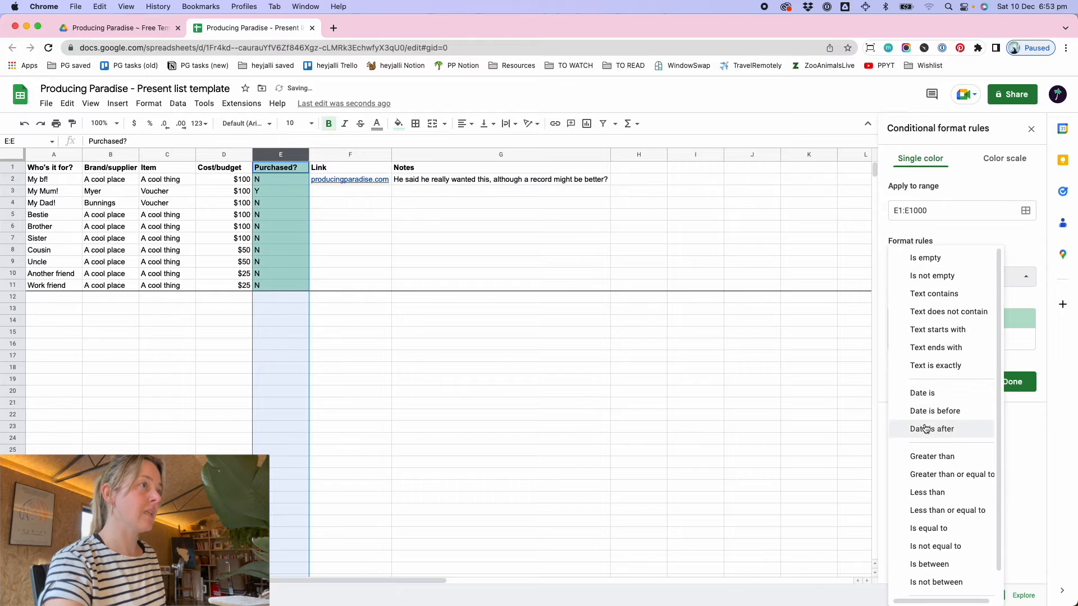
click(935, 365)
click(933, 303)
text(N)
click(989, 368)
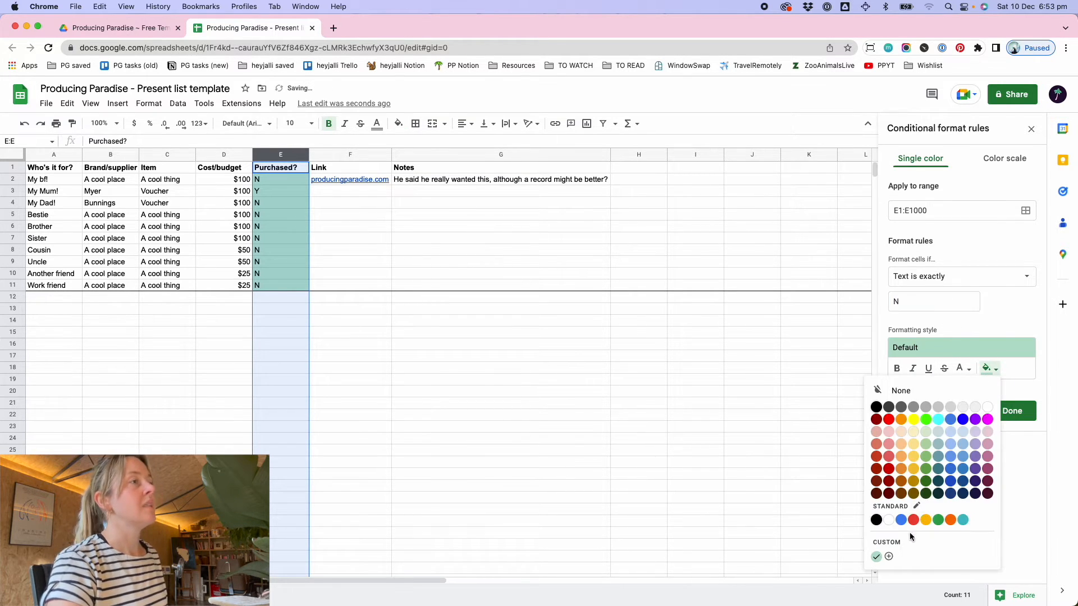
click(888, 432)
click(1012, 410)
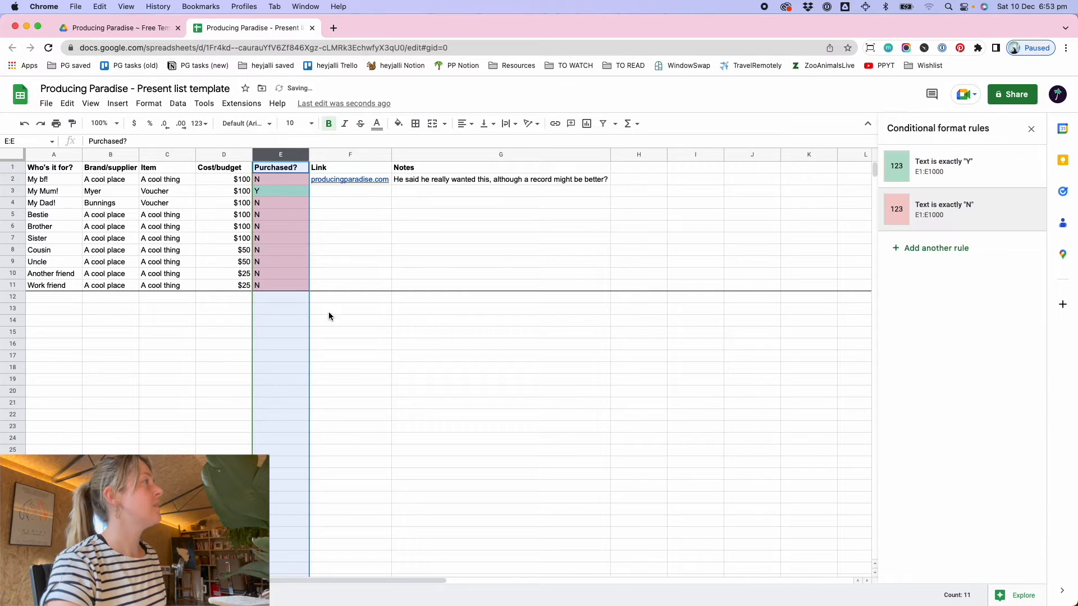
- Total the Cost/budget column in D12 with the formula =SUM(D1:D11)
click(331, 308)
click(227, 297)
text(=)
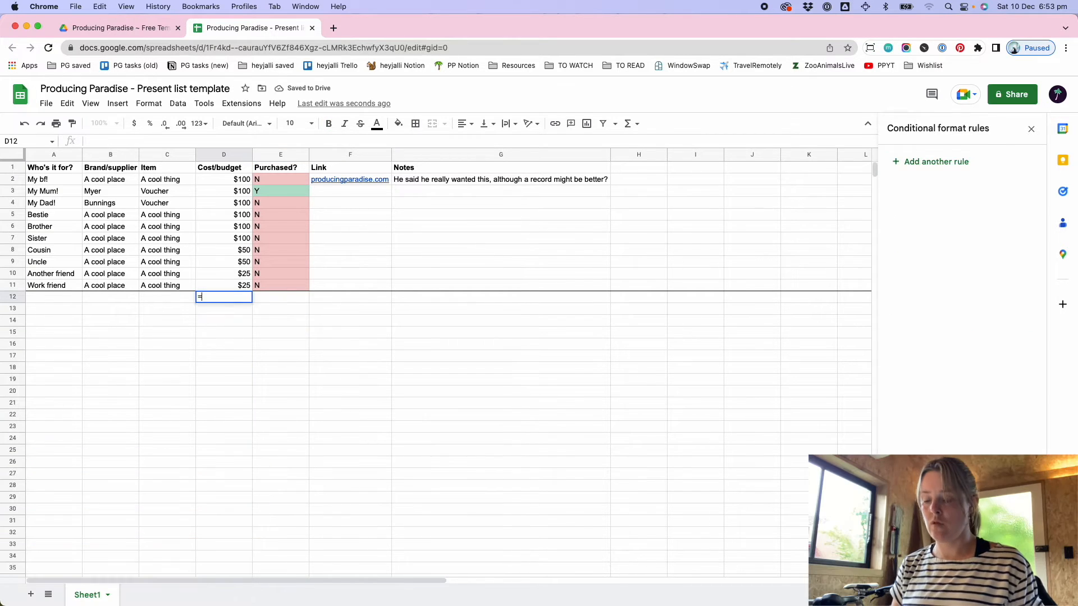
text(sum)
key(Tab)
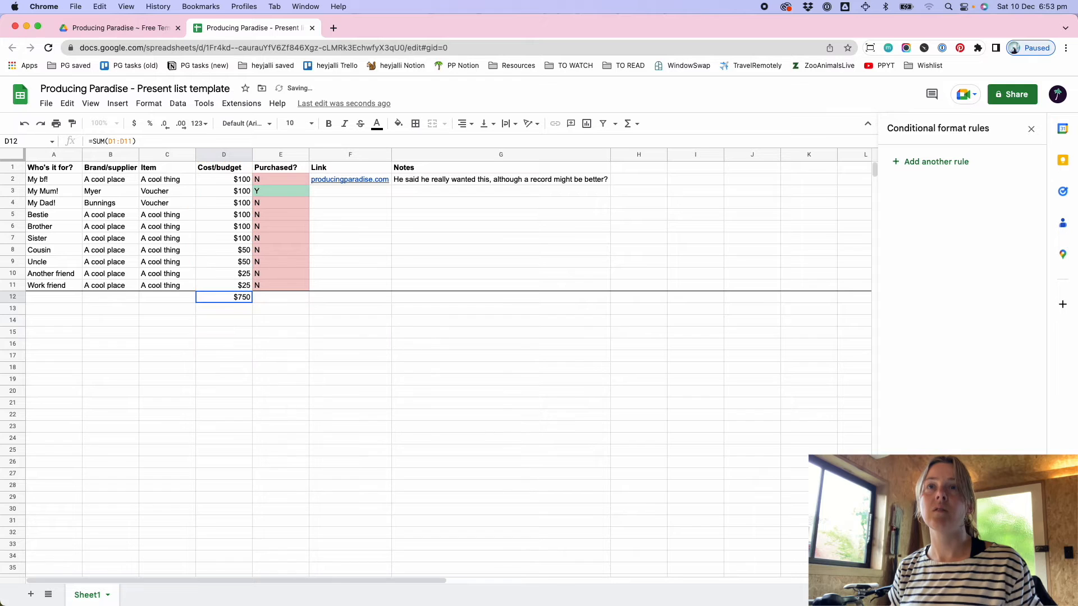
- Label the total in C12 as "Total budget" and make the label bold
key(Left)
text(TOTAL)
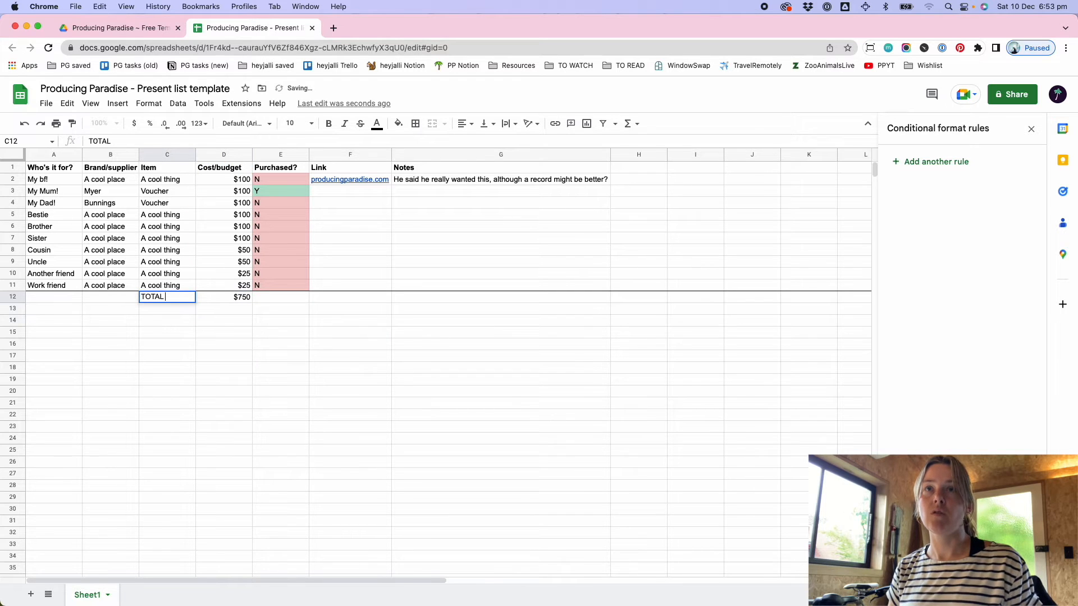
key(super+a)
text(Total budget)
key(Return)
key(Up)
key(super+b)
- Add the labels "Spent to date" in C13 and "Remaining" in C14
key(Down)
text(SPe)
key(BackSpace)
key(BackSpace)
text(pent to date)
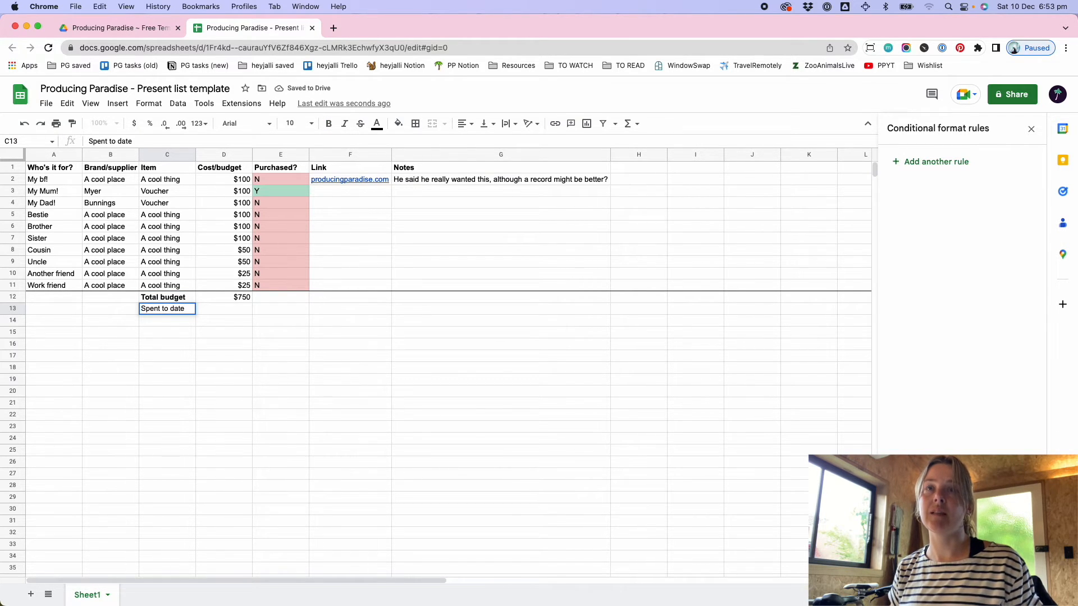
key(Return)
text(Remaining)
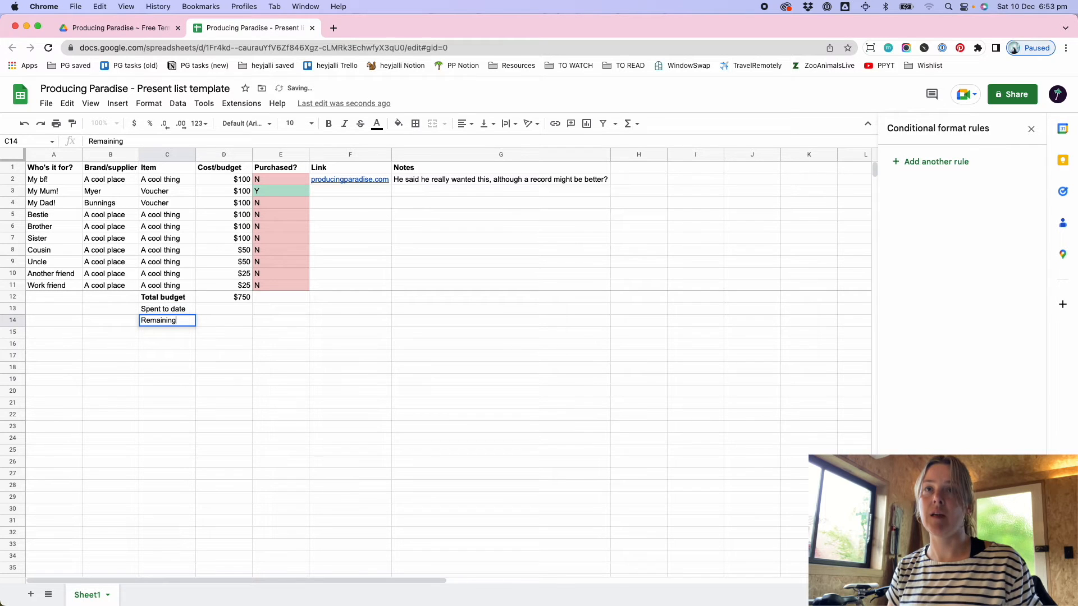
key(Return)
- Enter the formula =sumif(e2:e11,Y,D2:d11) in D13 for the amount spent to date
key(Up)
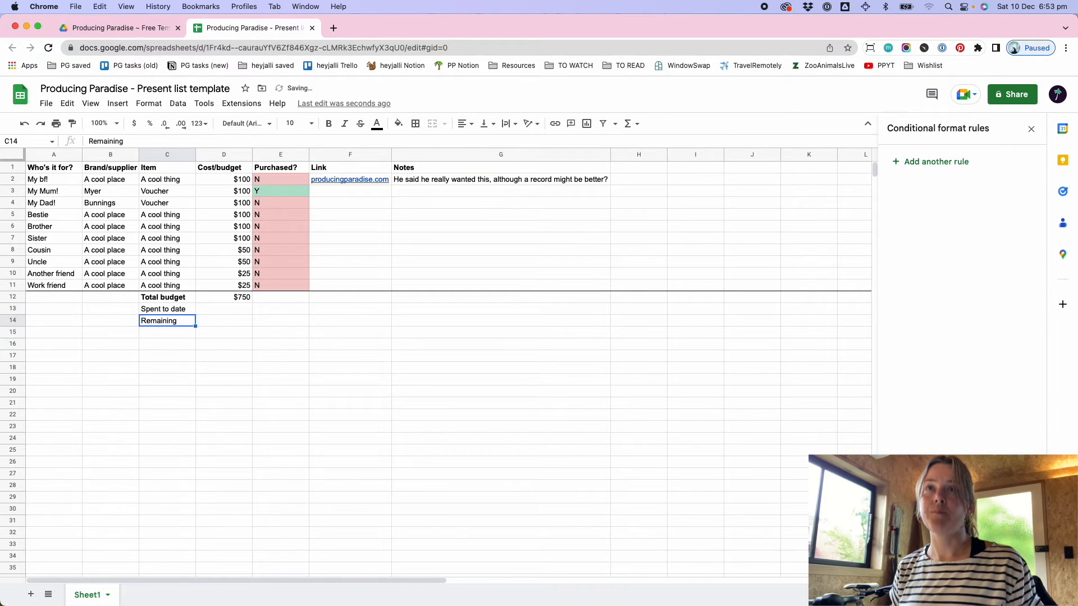
key(Up)
key(Right)
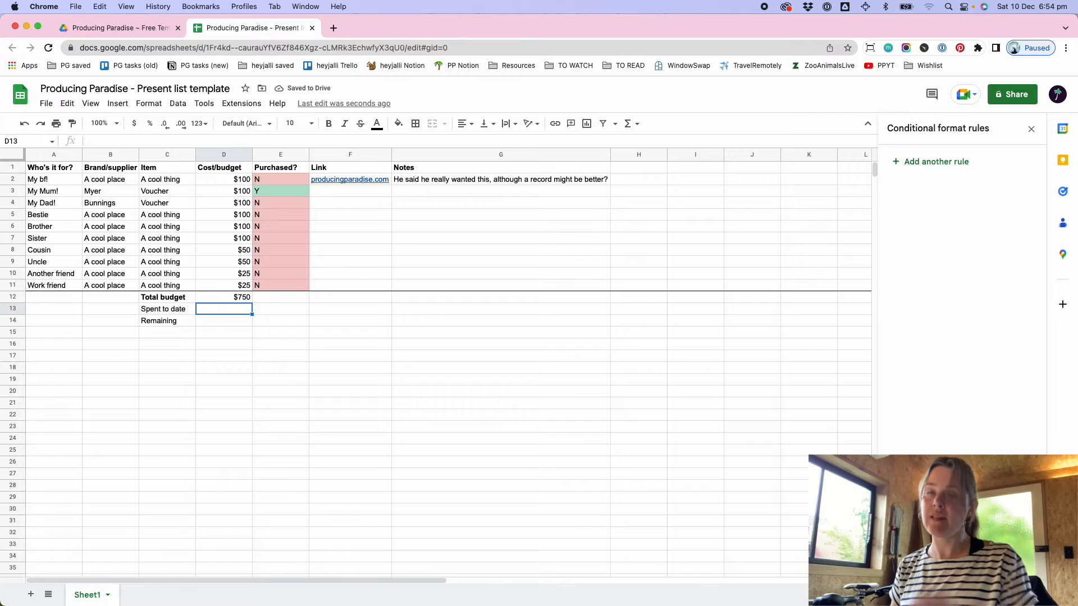
text(=)
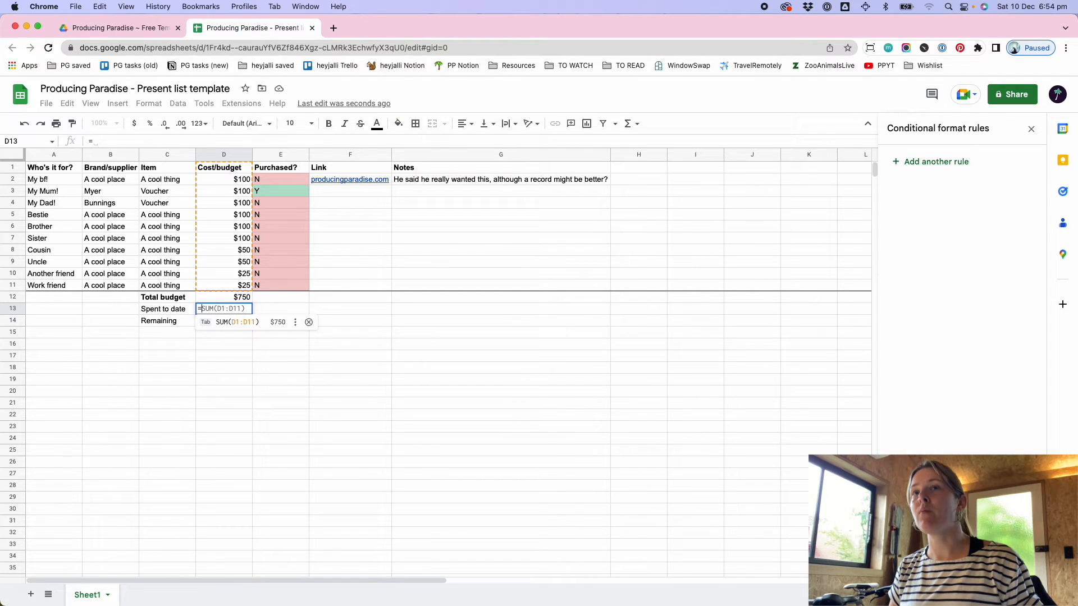
text(sumif()
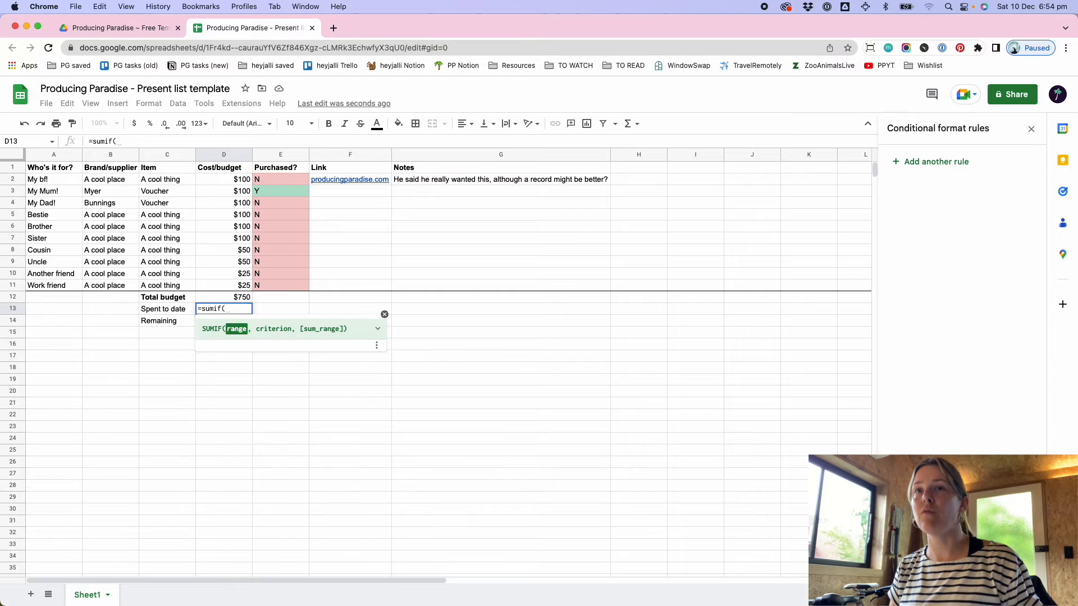
text(e)
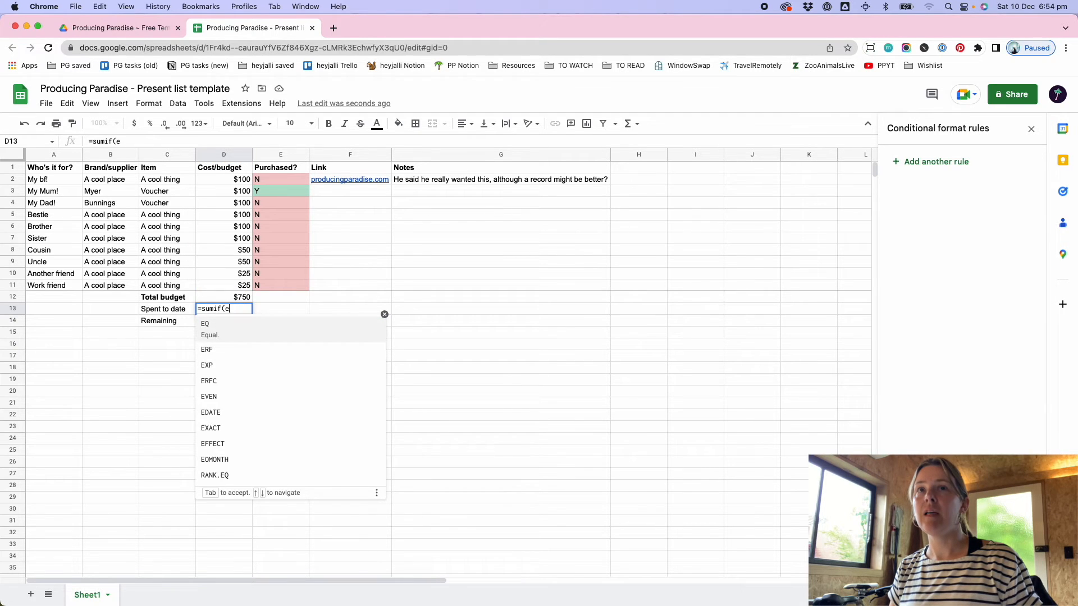
text(2:e11)
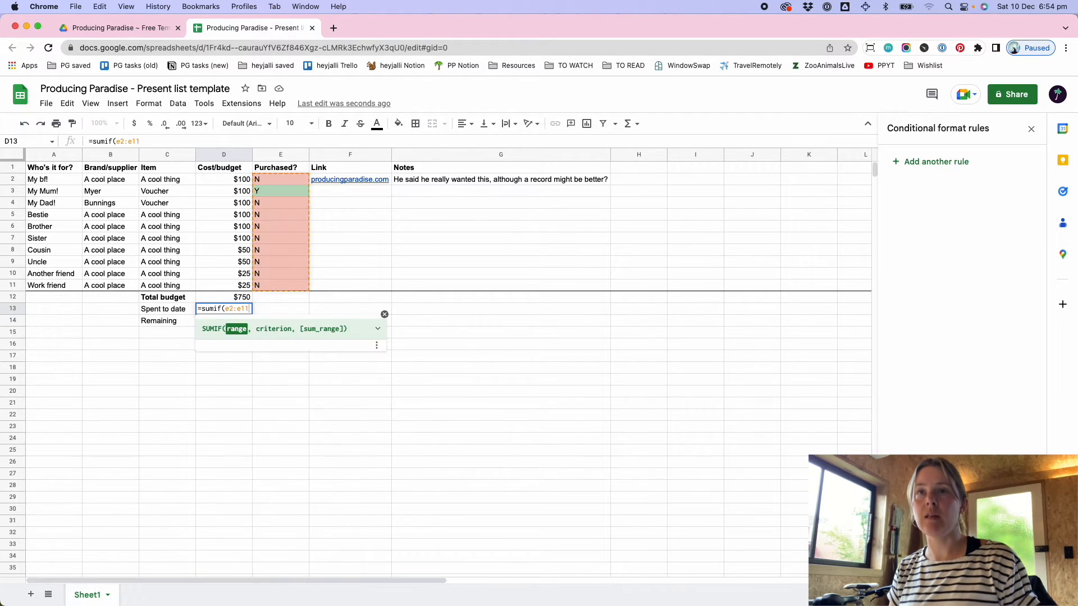
text(,)
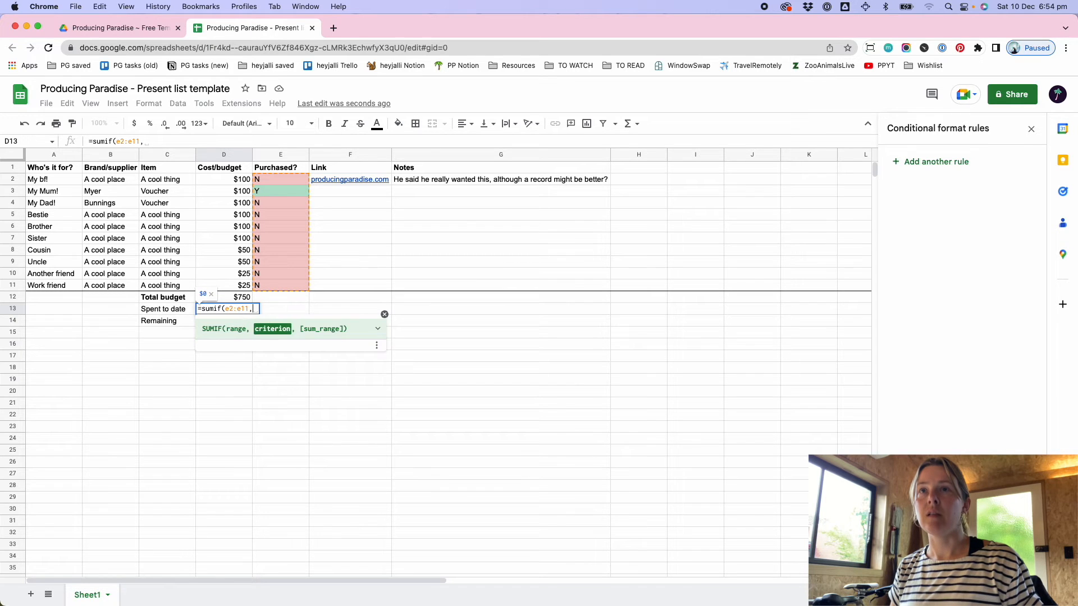
text(Y,D)
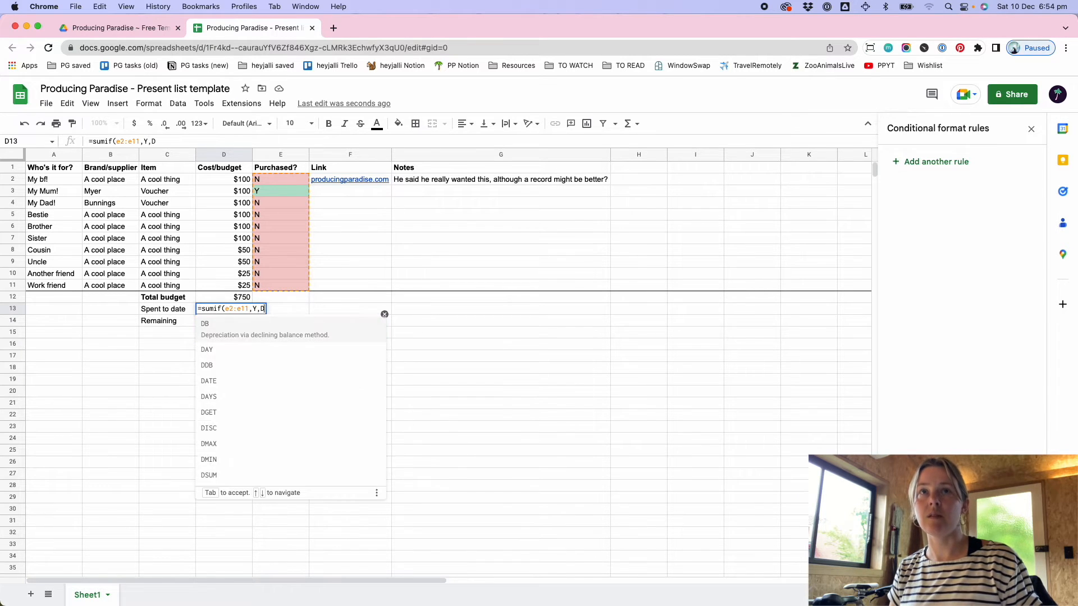
text(2:d11))
key(Return)
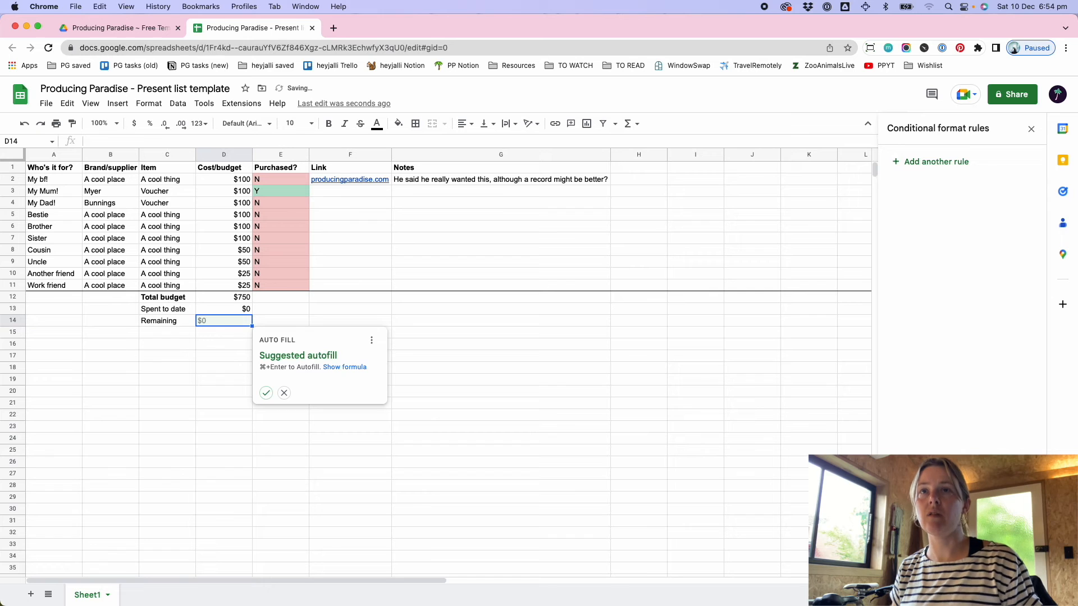
- Enter the formula =sumif(e2:e11,N,d2:d11) in D14 for the remaining amount
text(=sumif)()
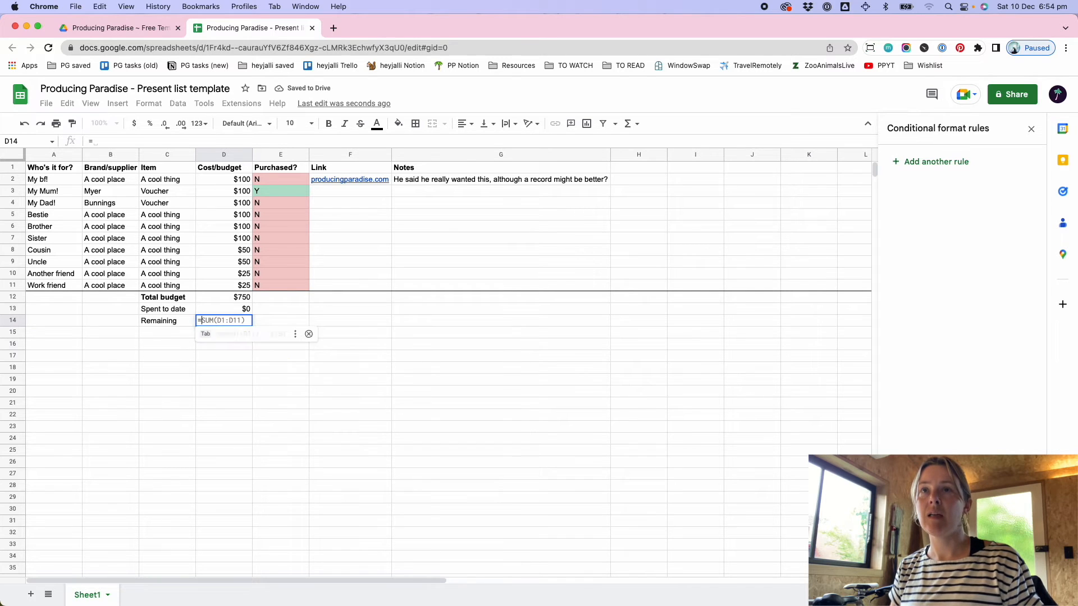
key(BackSpace)
key(BackSpace)
text((e2:)
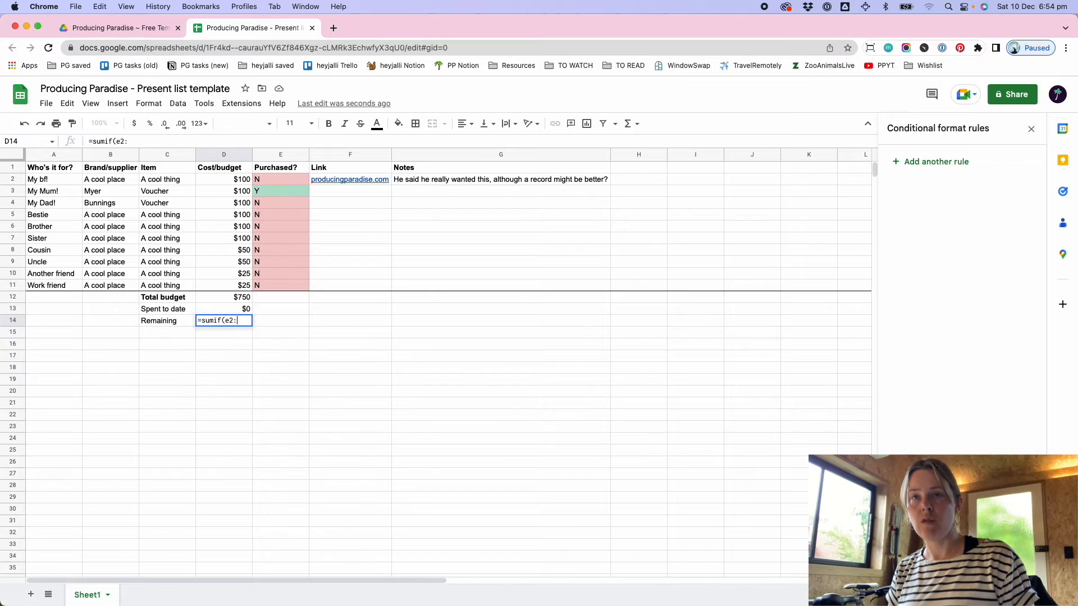
text(e11)
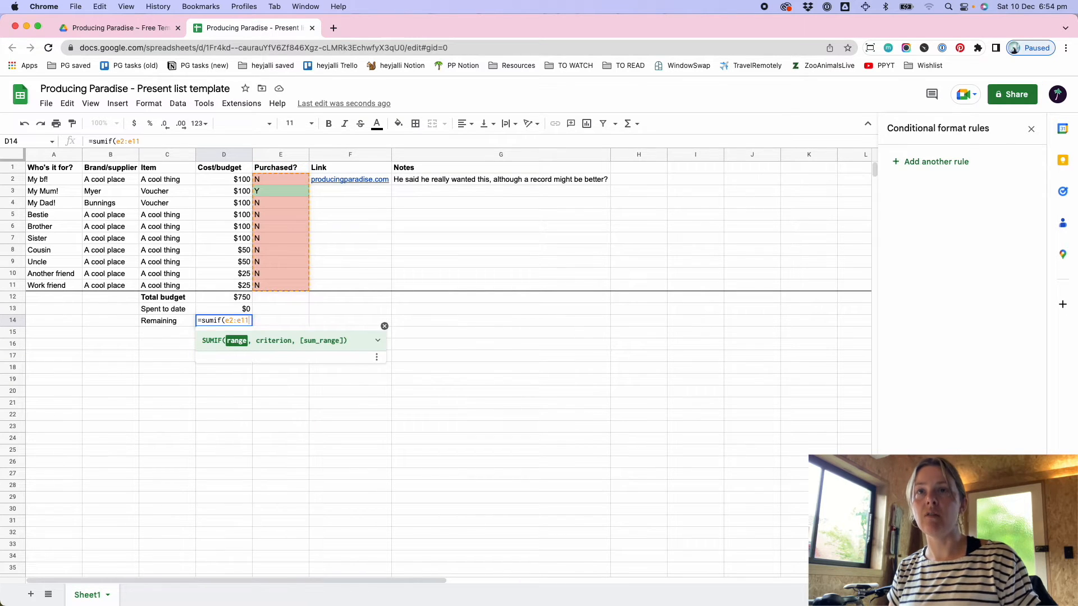
text(,)
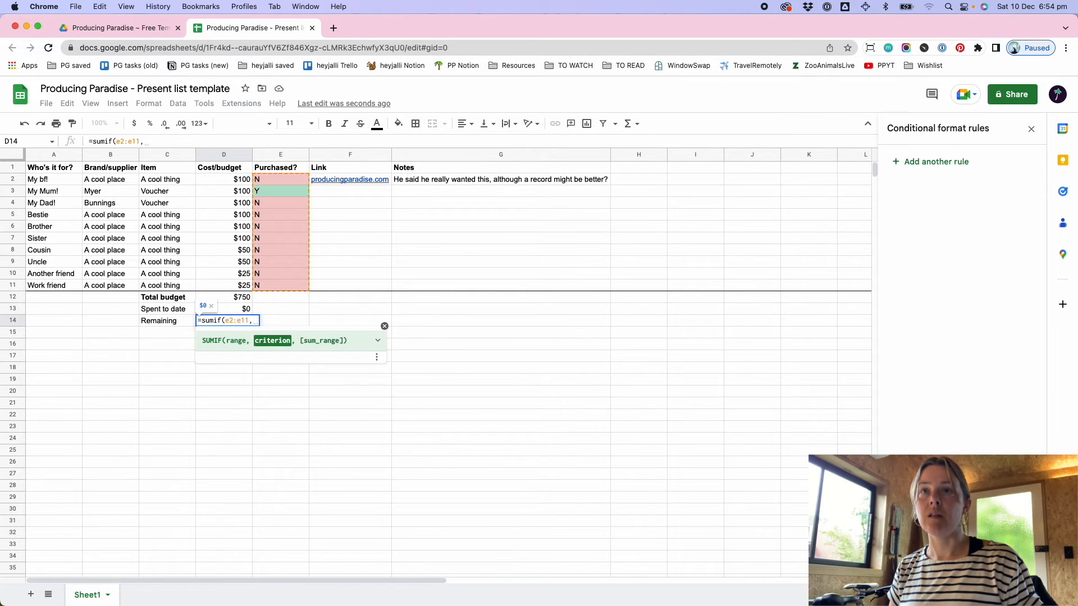
text(N,)
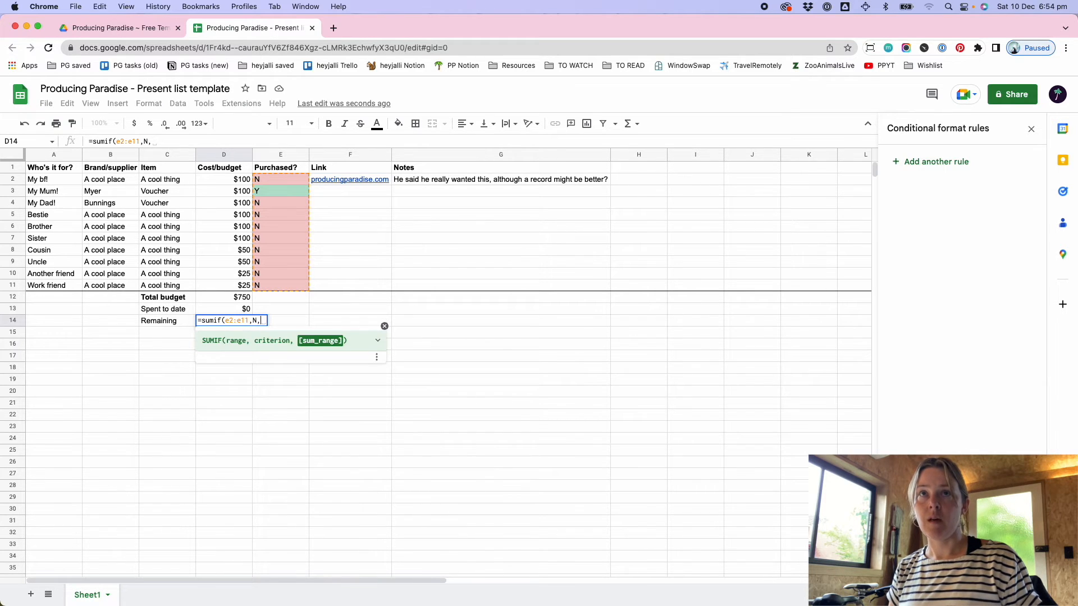
text(d2:d11)
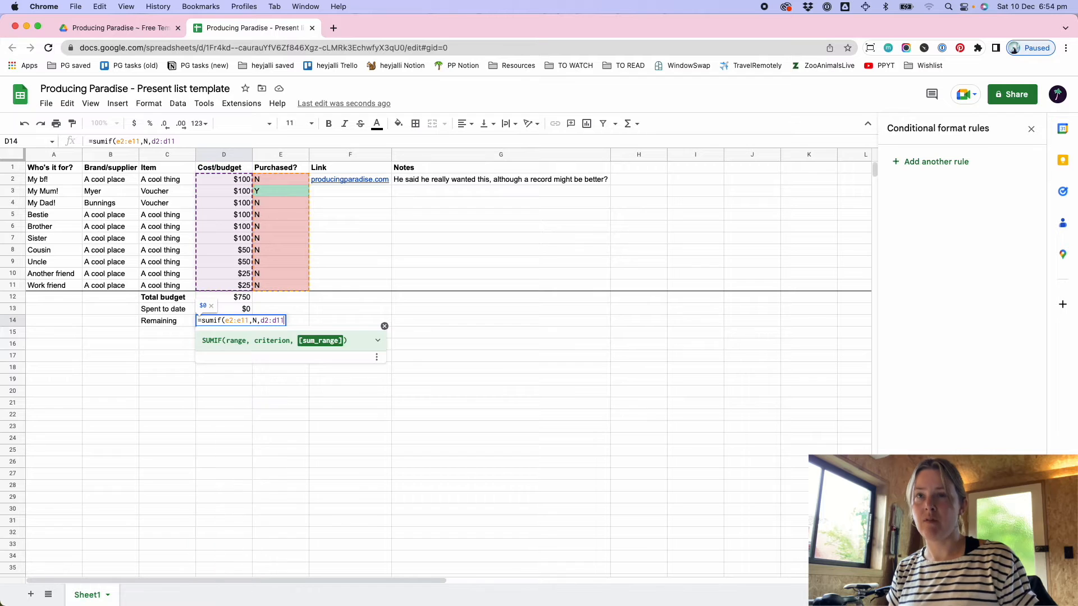
text())
key(Return)
- Make the summary labels in C12:C14 bold and right-align them
key(Up)
key(Left)
key(shift+Up)
key(shift+Up)
click(329, 124)
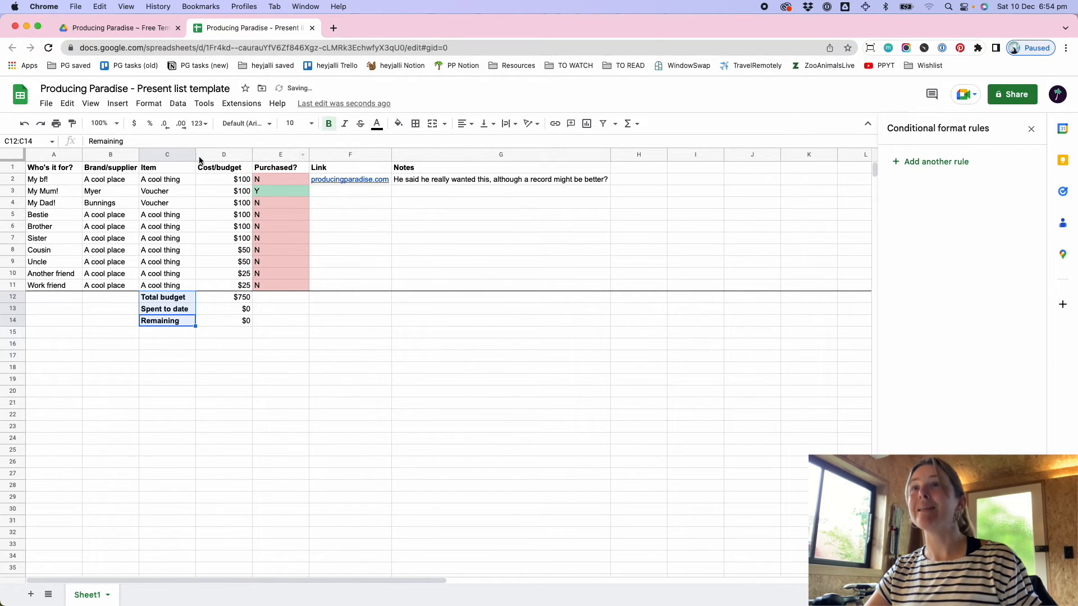
click(465, 123)
click(492, 143)
click(250, 339)
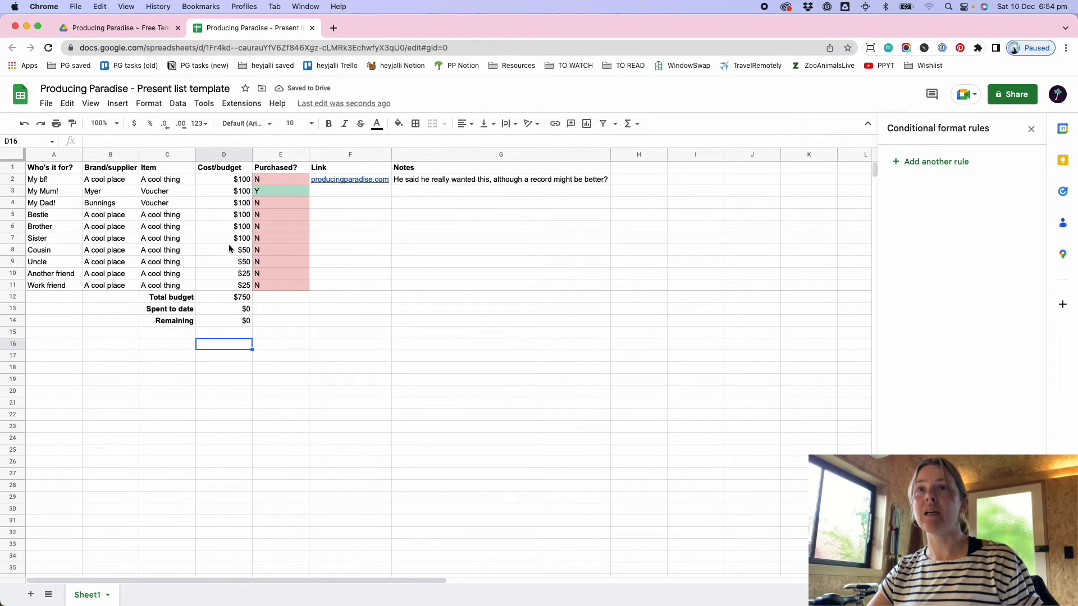
- Check the summary formulas and put quotation marks around the Y criterion in D13, giving =sumif(E2:E11,"Y",D2:D11)
click(240, 321)
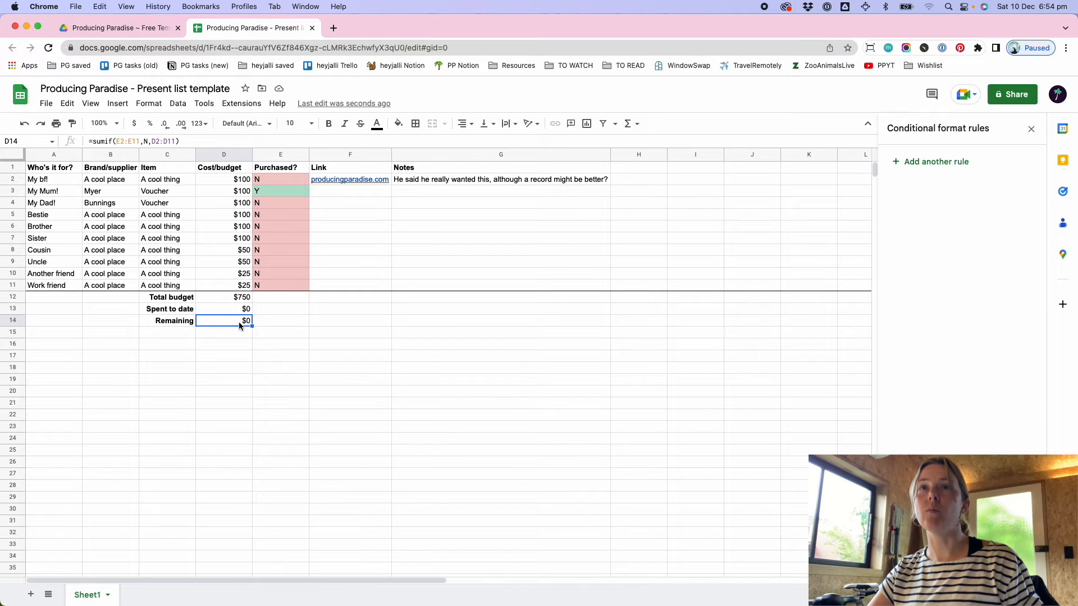
key(Up)
key(Up)
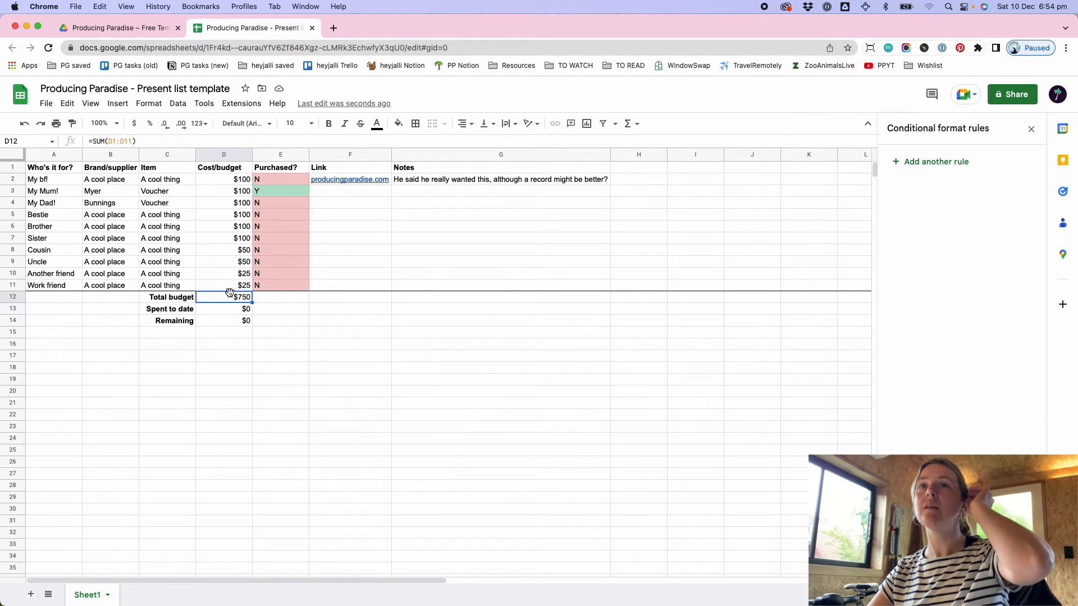
click(108, 141)
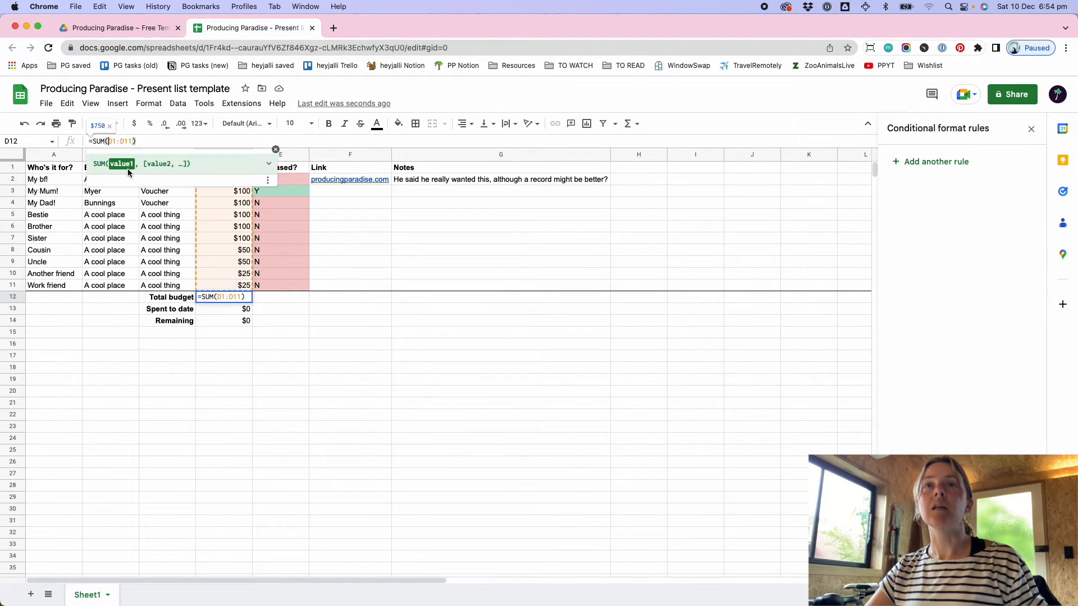
key(Return)
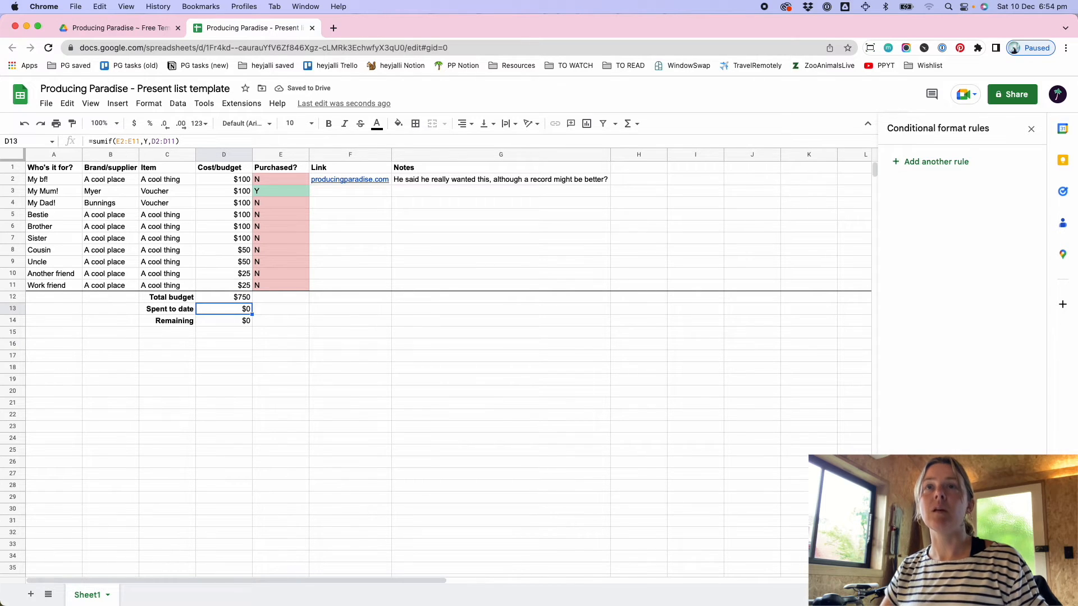
click(143, 141)
text(")
text(")
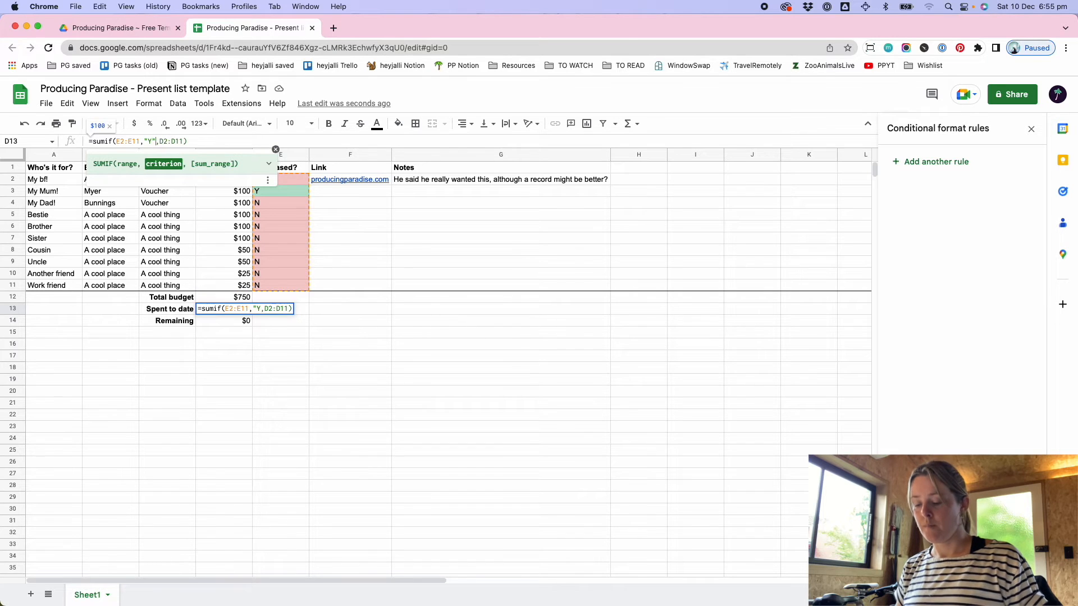
key(Return)
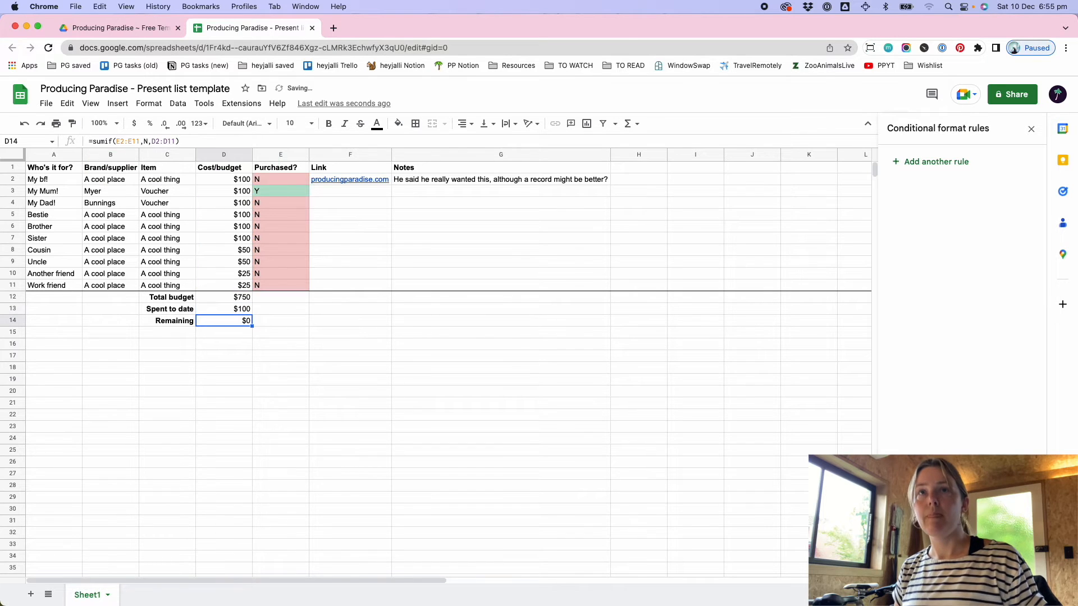
- Put quotation marks around the N criterion in D14, giving =sumif(E2:E11,"N",D2:D11)
click(148, 141)
text(")
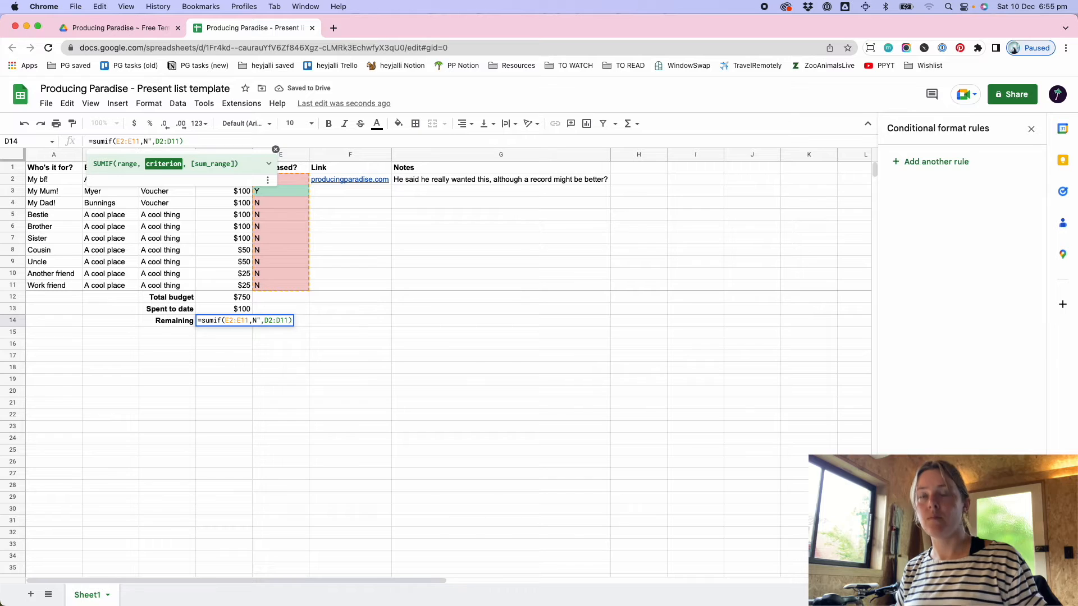
key(Return)
key(Up)
key(Up)
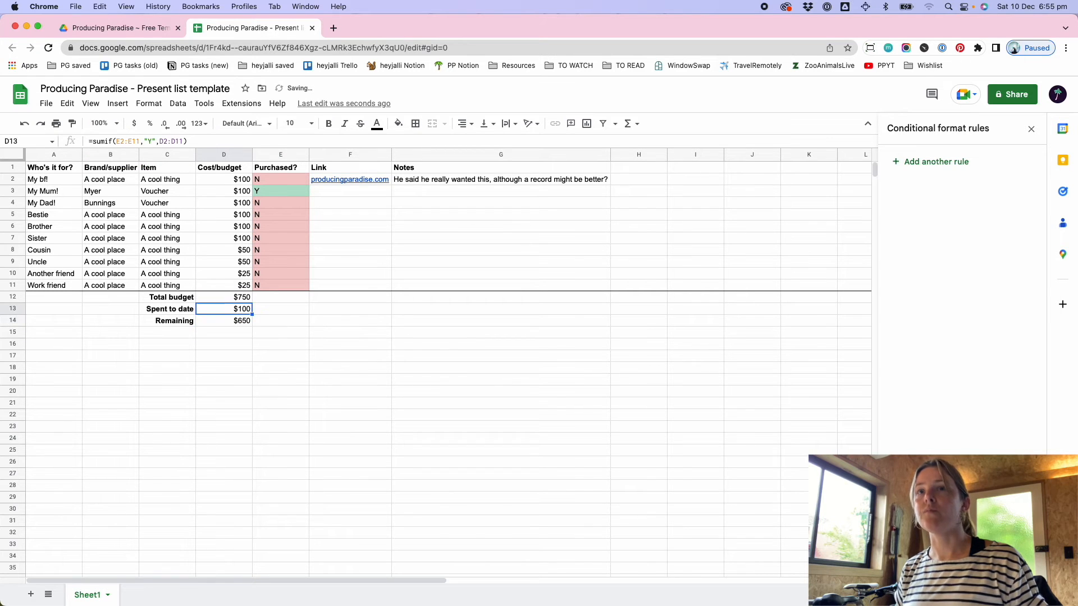
- Fill the Remaining label and amount in C14:D14 with light yellow
drag(224, 319, 175, 323)
click(398, 123)
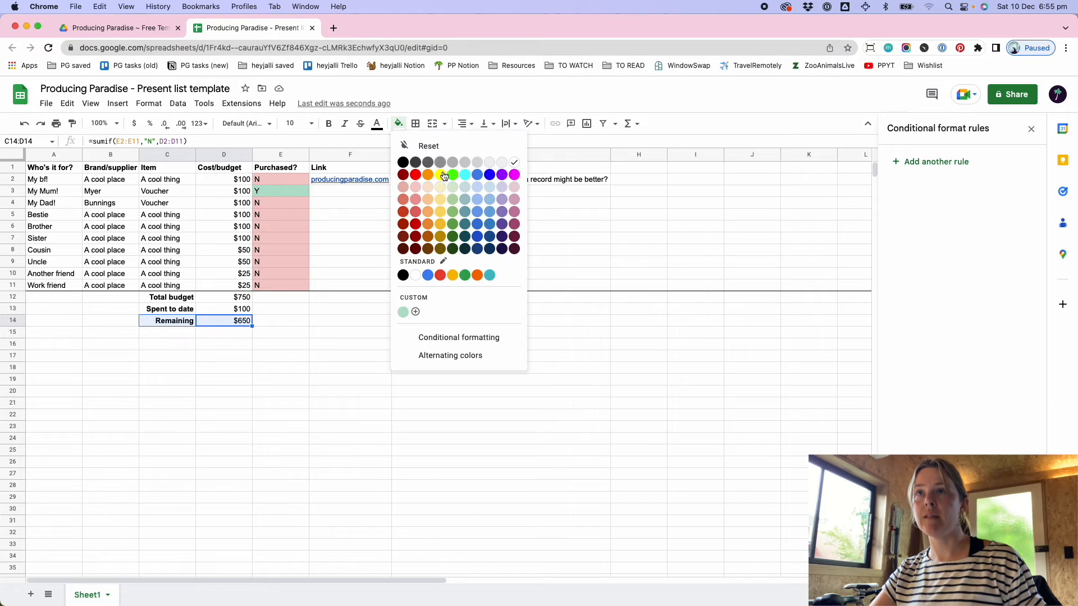
click(440, 187)
click(291, 366)
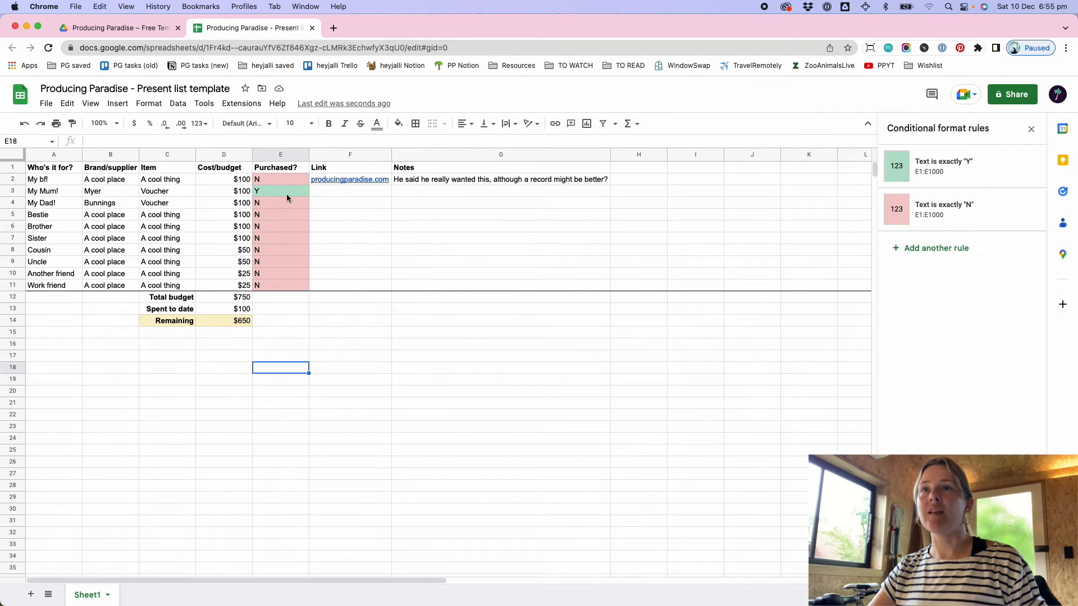
- Set Brother's supplier to "Readings" and item to "Book about computers!", and fit the Item column to its contents
click(111, 228)
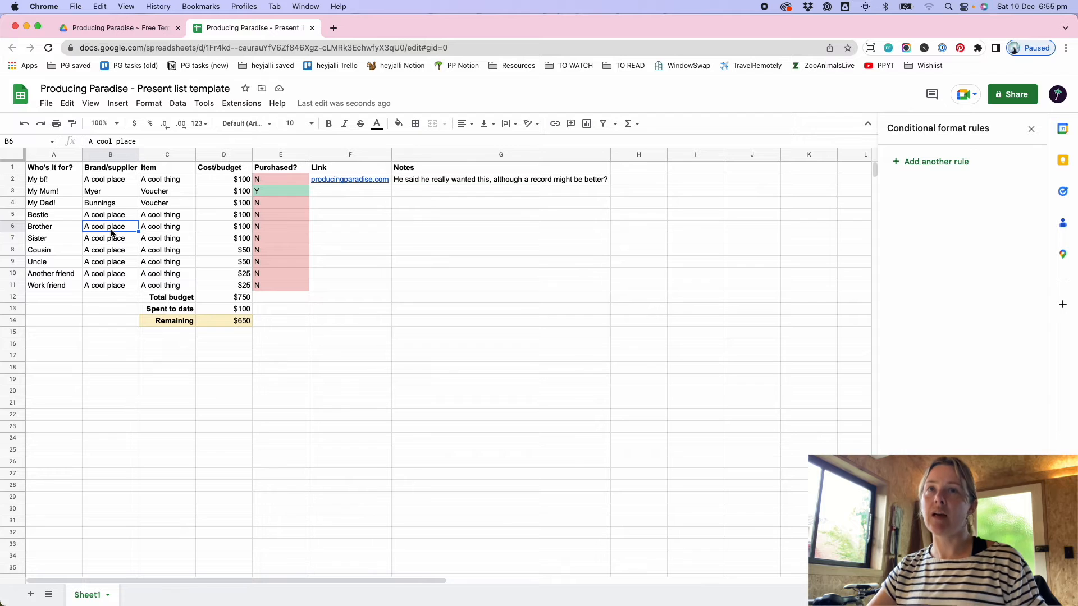
text(Readings)
key(Tab)
text(Book aboutcomputers!)
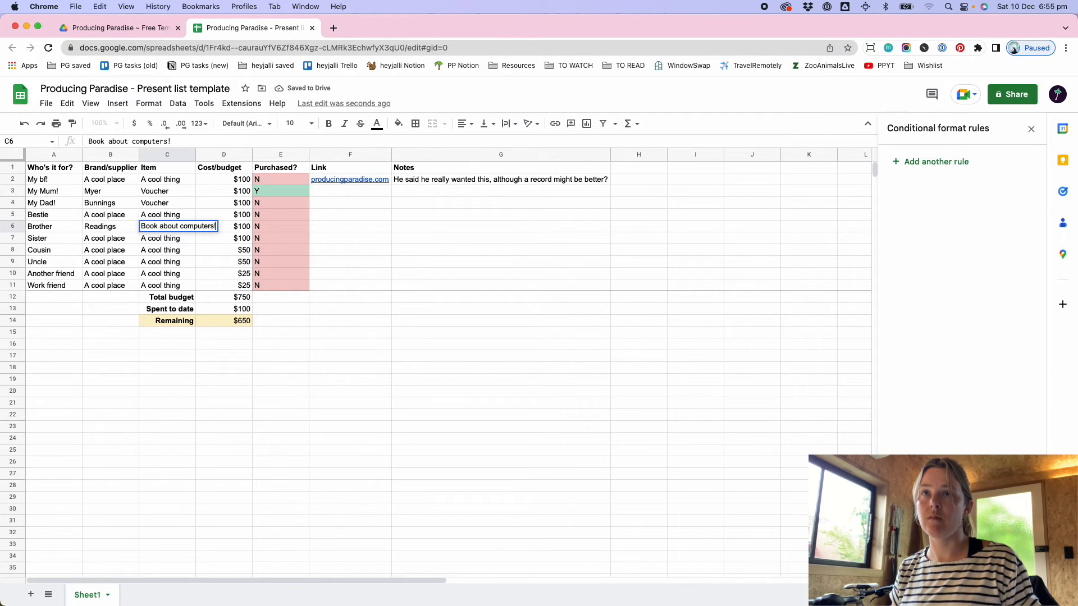
key(Return)
double_click(195, 155)
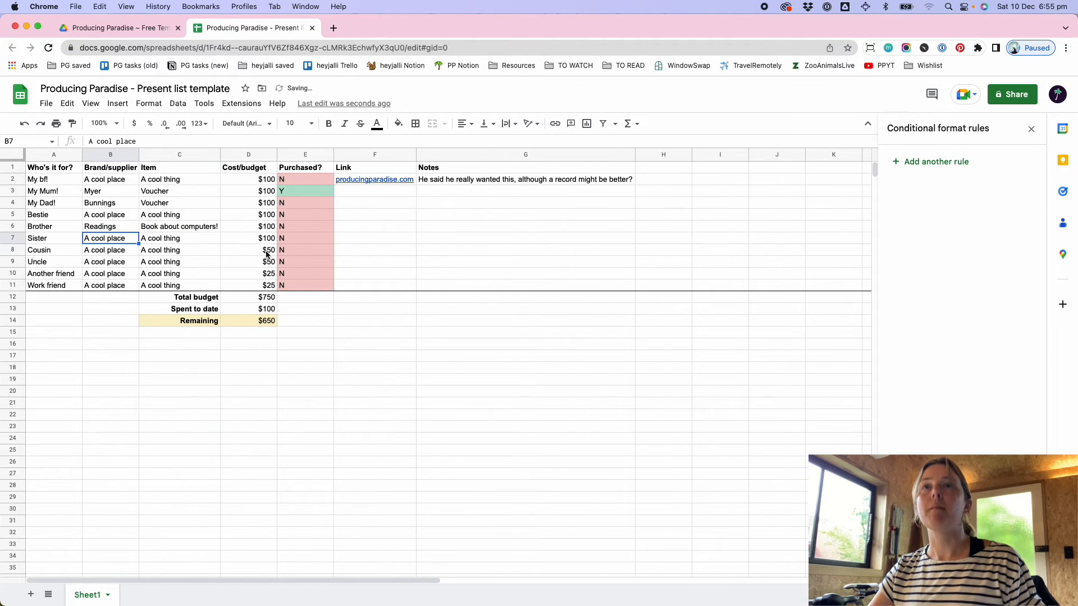
- Set Brother's cost to 60 and mark the gift as purchased with Y
click(267, 225)
text(60)
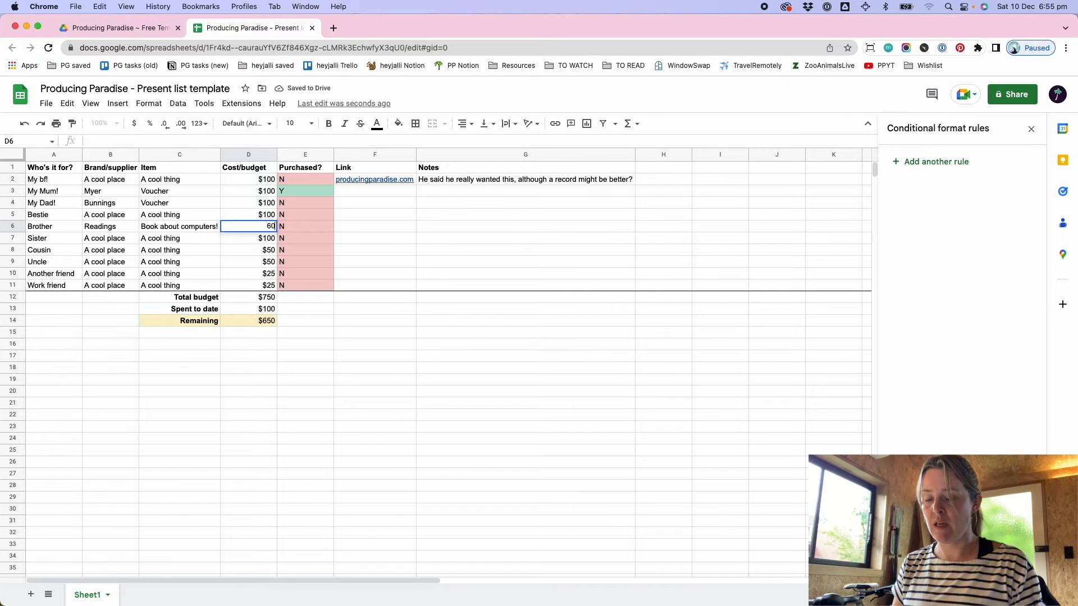
key(Tab)
text(Y)
key(Return)
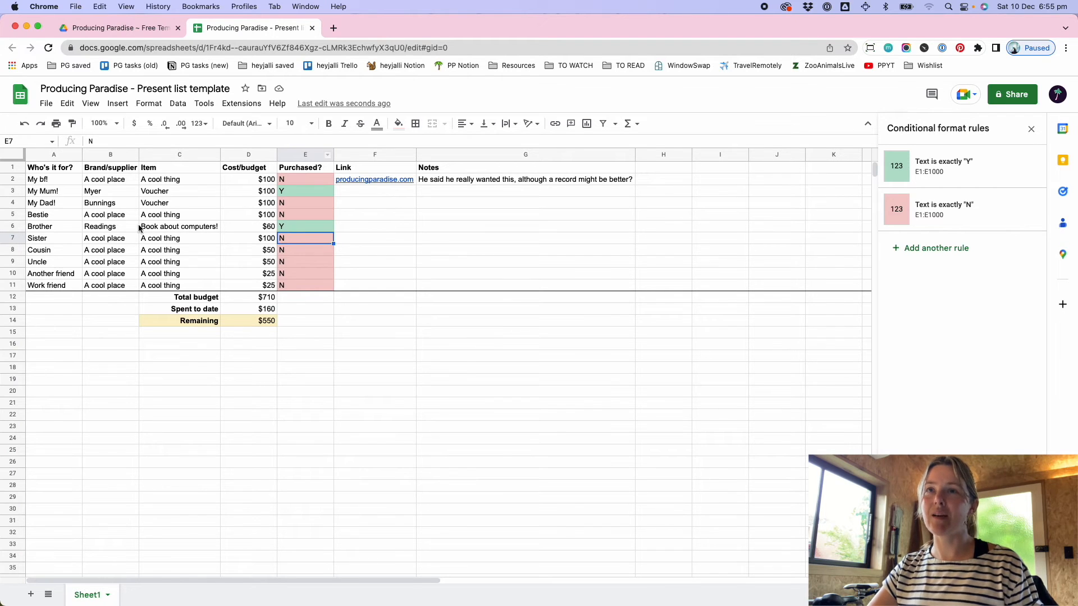
- Insert two blank rows below the Uncle row
right_click(20, 263)
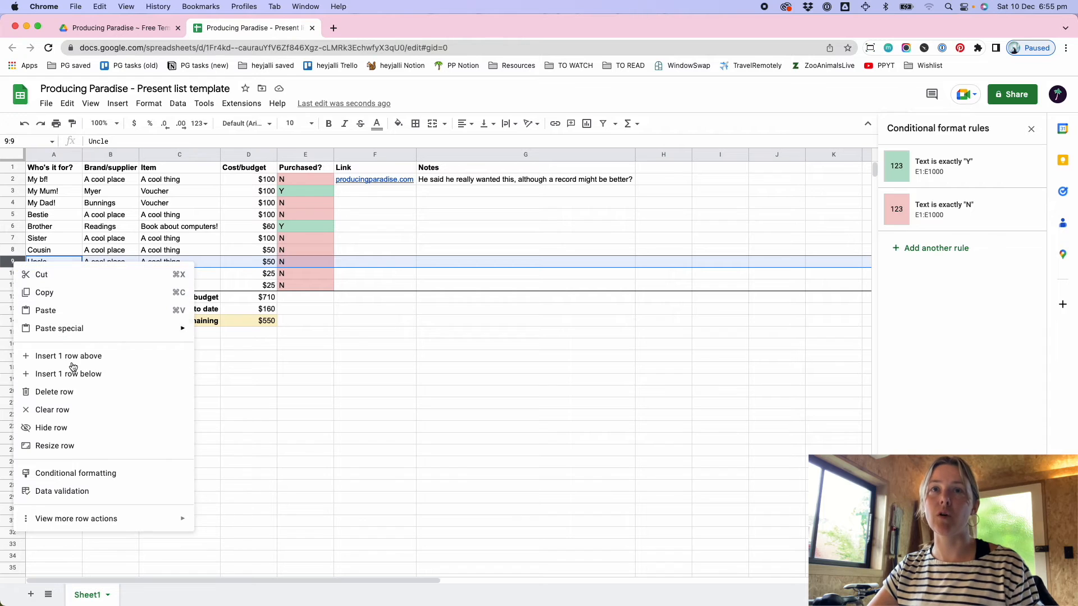
click(69, 374)
right_click(19, 263)
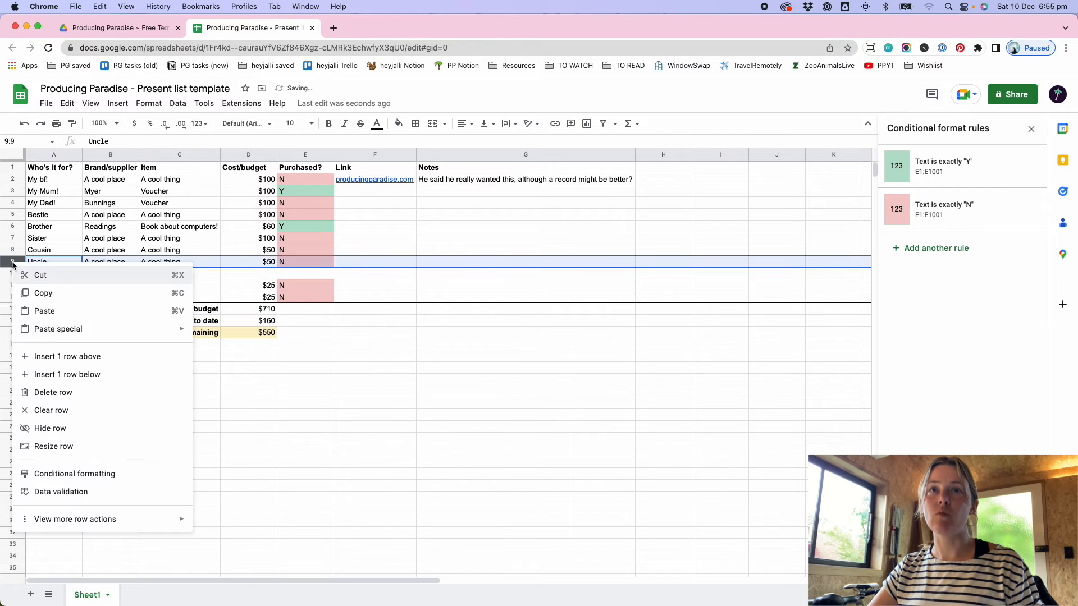
click(58, 374)
- Name the recipients in the two blank rows "New friend" and "Yet another friend", and widen column A to fit
click(43, 274)
text(New friend)
key(Return)
text(A)
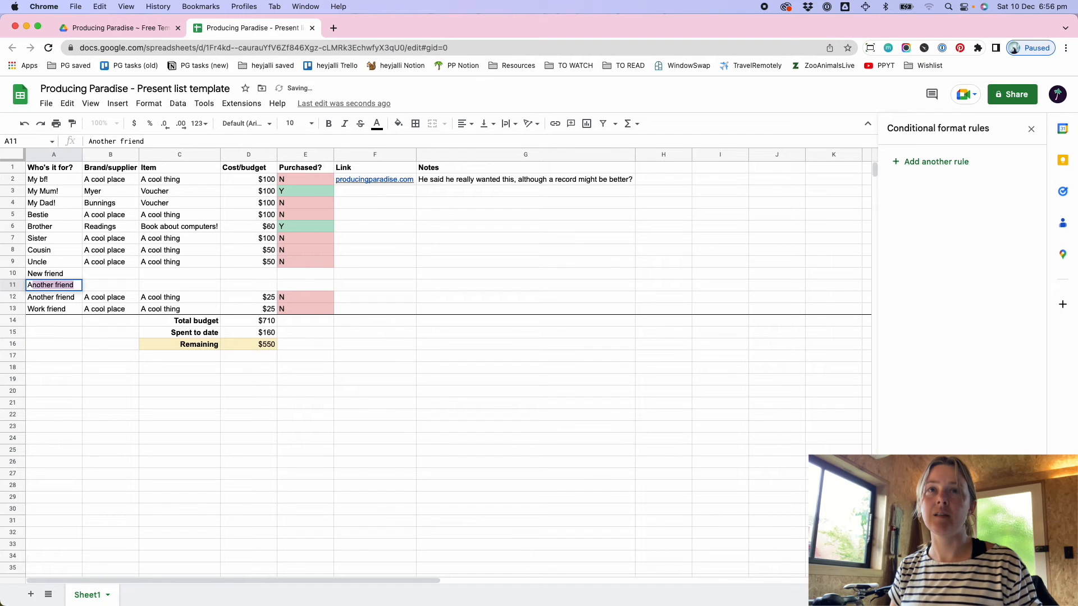
key(BackSpace)
text(Yet another friend)
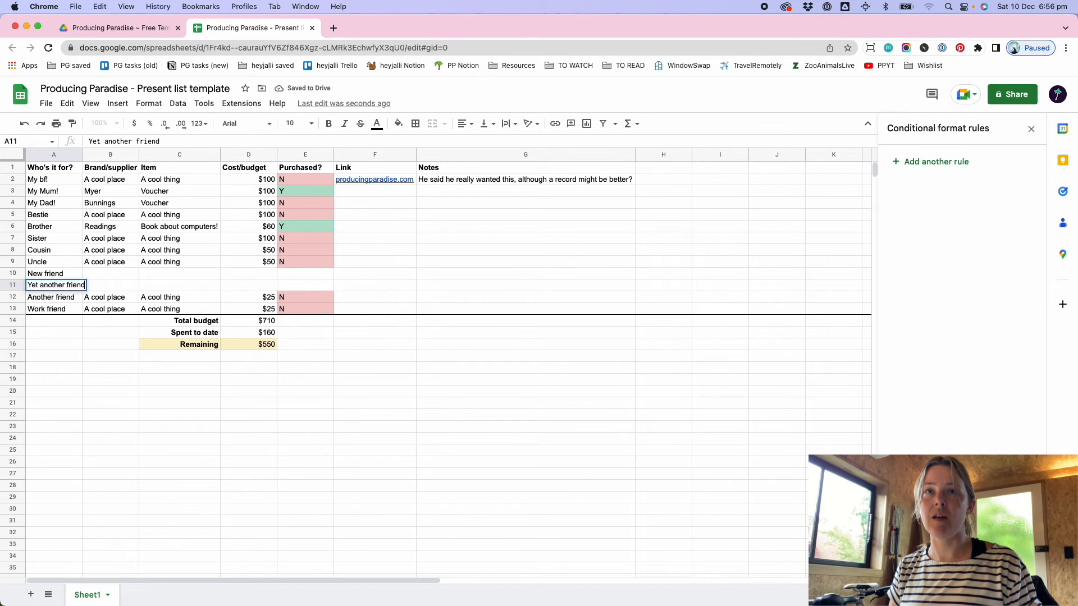
key(Return)
click(110, 286)
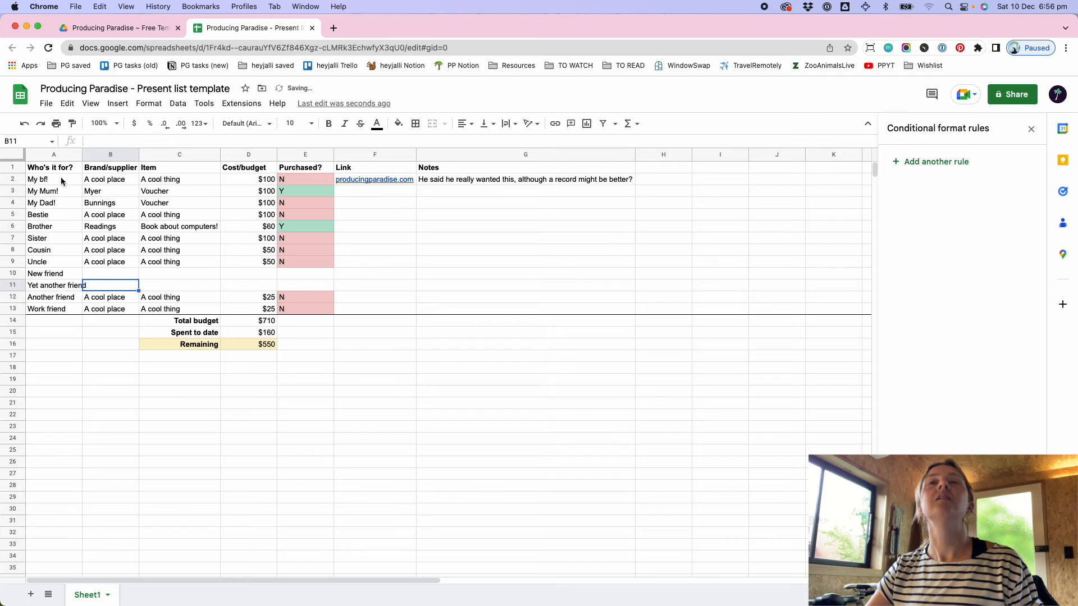
drag(82, 154, 89, 154)
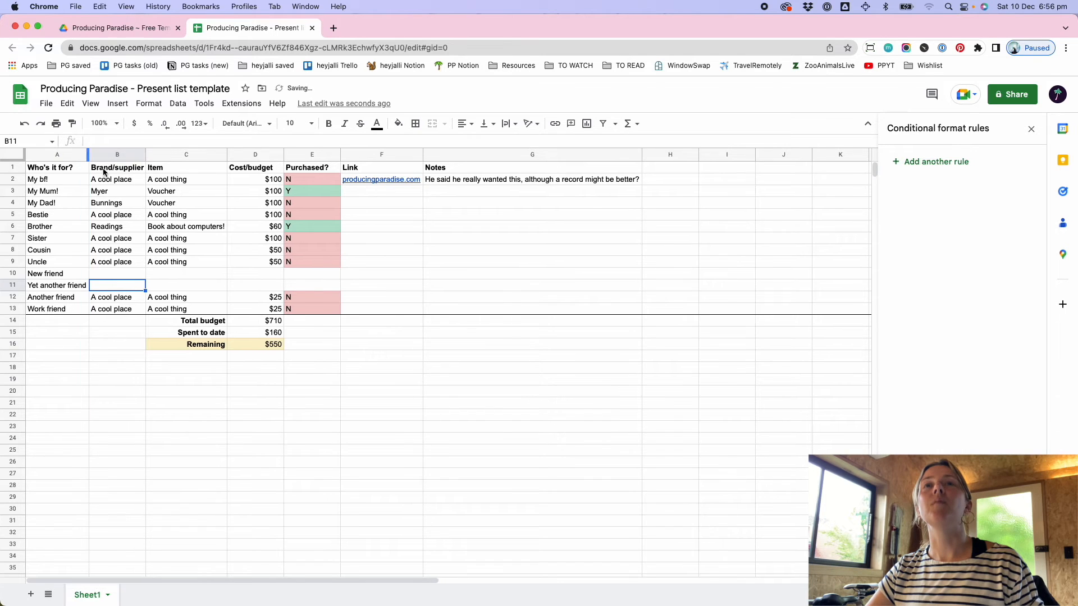
- Enter a budget of 25 for New friend and 50 for Yet another friend
click(280, 276)
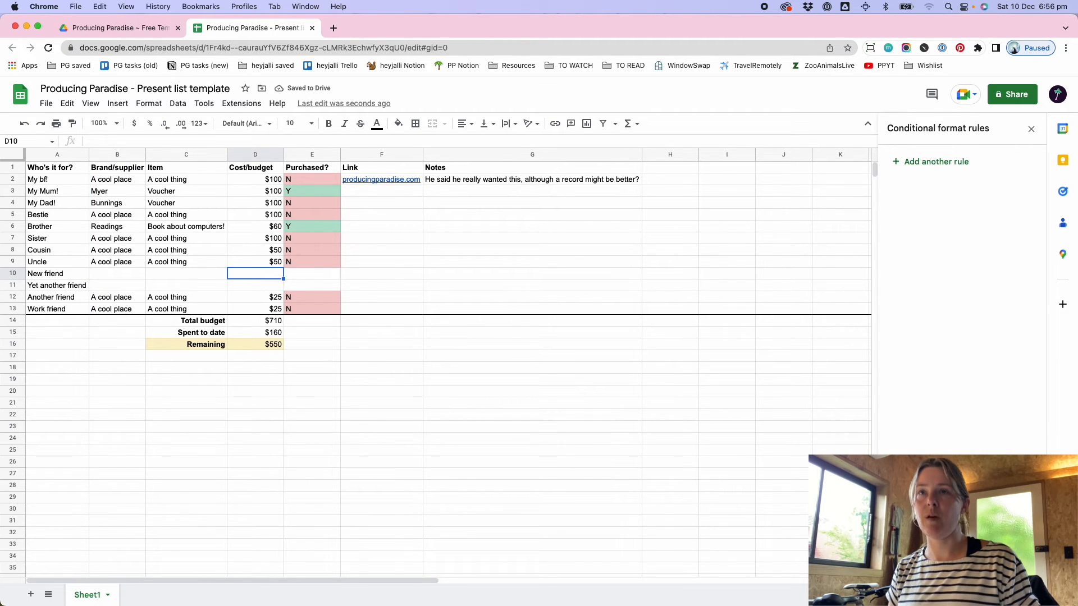
text(25)
key(Return)
text(50)
key(Return)
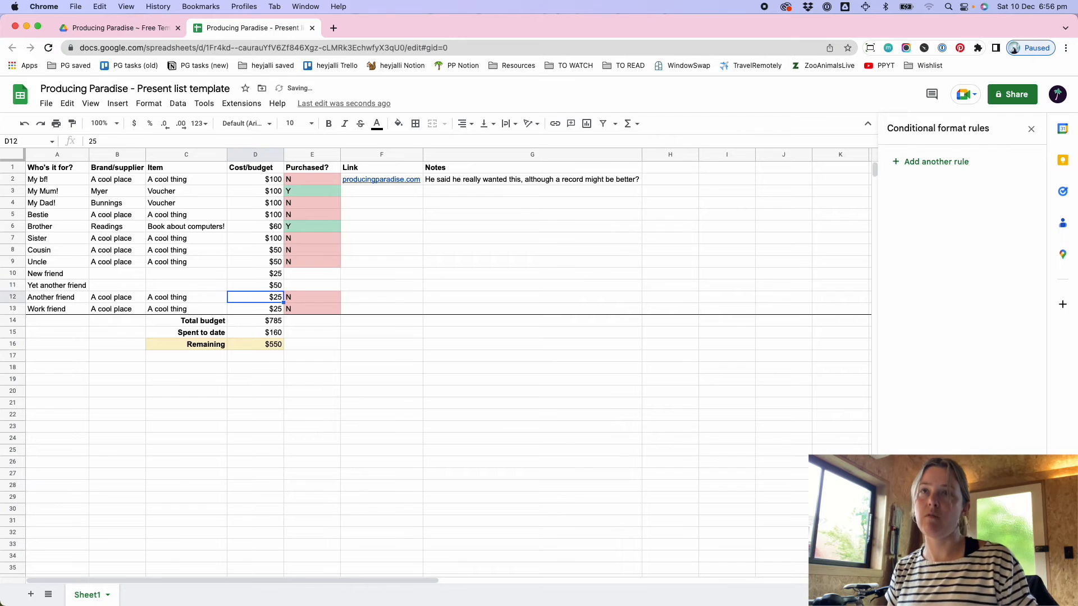
- Copy the purchase status N from Uncle's row into E10 and E11 for the two added friends
key(Up)
key(Up)
key(Right)
key(Up)
key(super+c)
key(Down)
key(super+v)
key(Down)
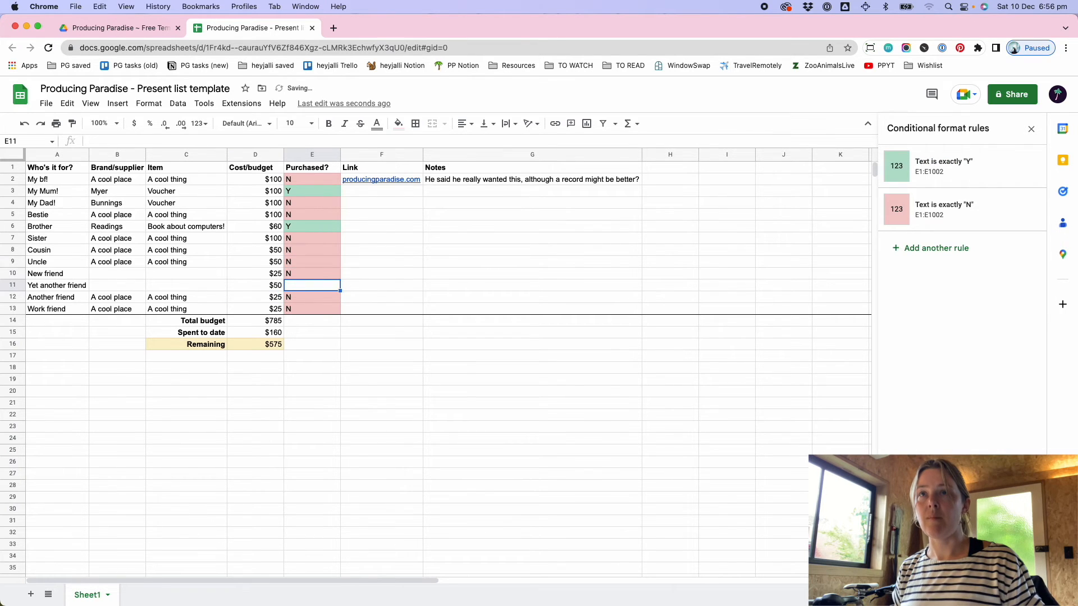
key(super+v)
key(Left)
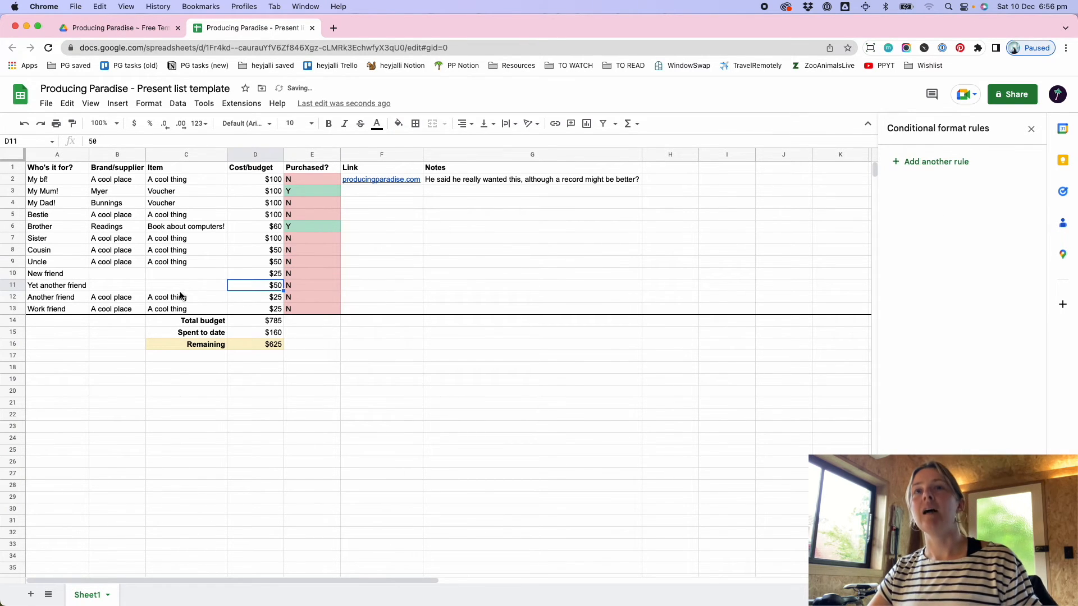
- Copy Uncle's supplier and item, "A cool place" and "A cool thing", into rows 10 and 11
click(112, 286)
key(Up)
key(Up)
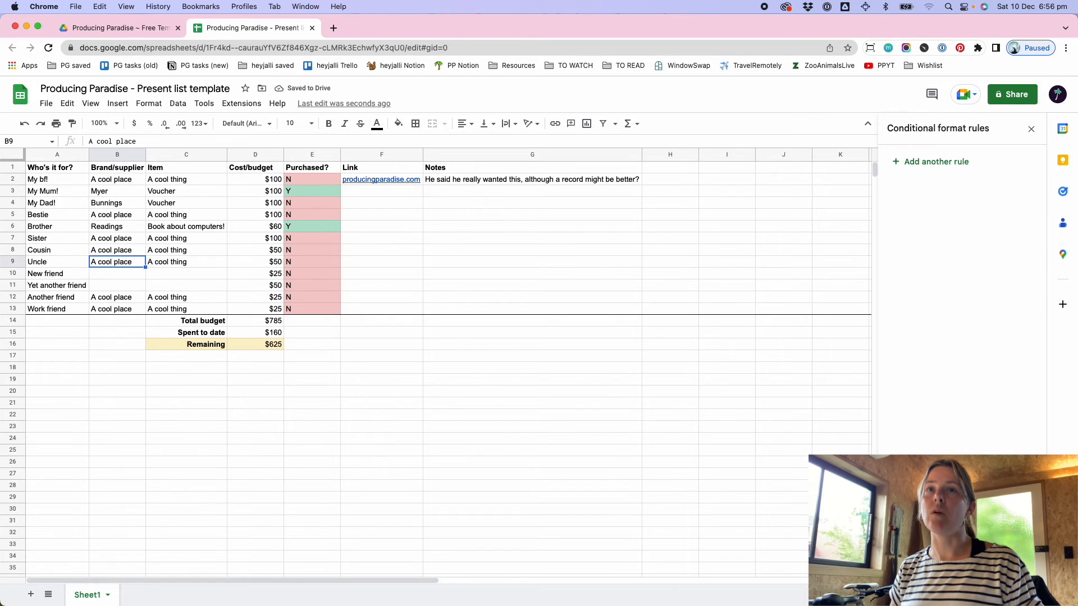
key(shift+Right)
key(super+c)
key(Down)
key(super+v)
key(Down)
key(super+v)
key(Up)
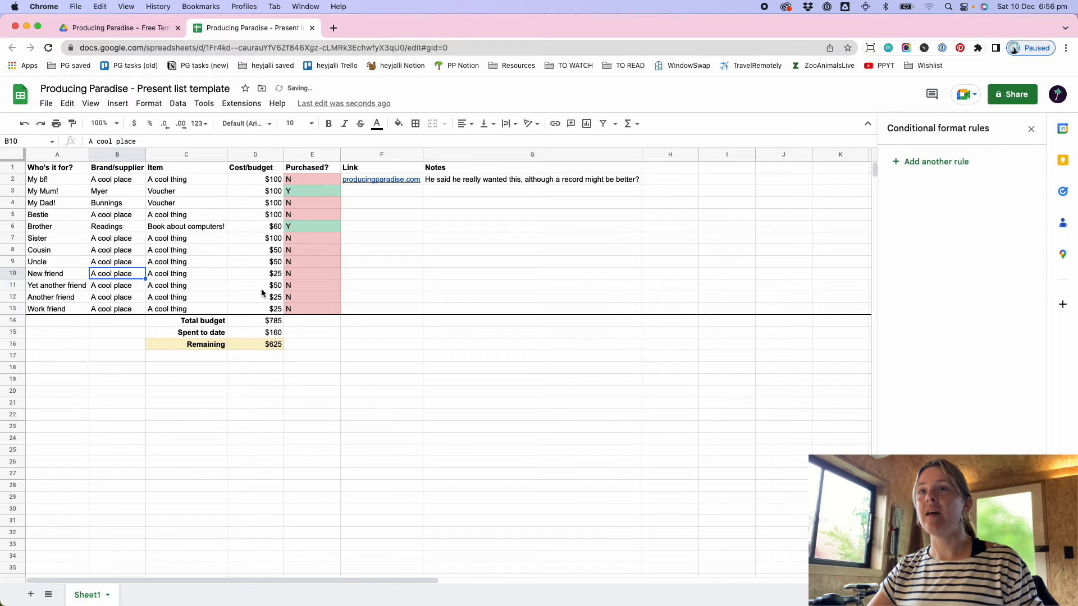
- Change Uncle's supplier to "Local maker" and his item to "Cool jewellery"
click(92, 262)
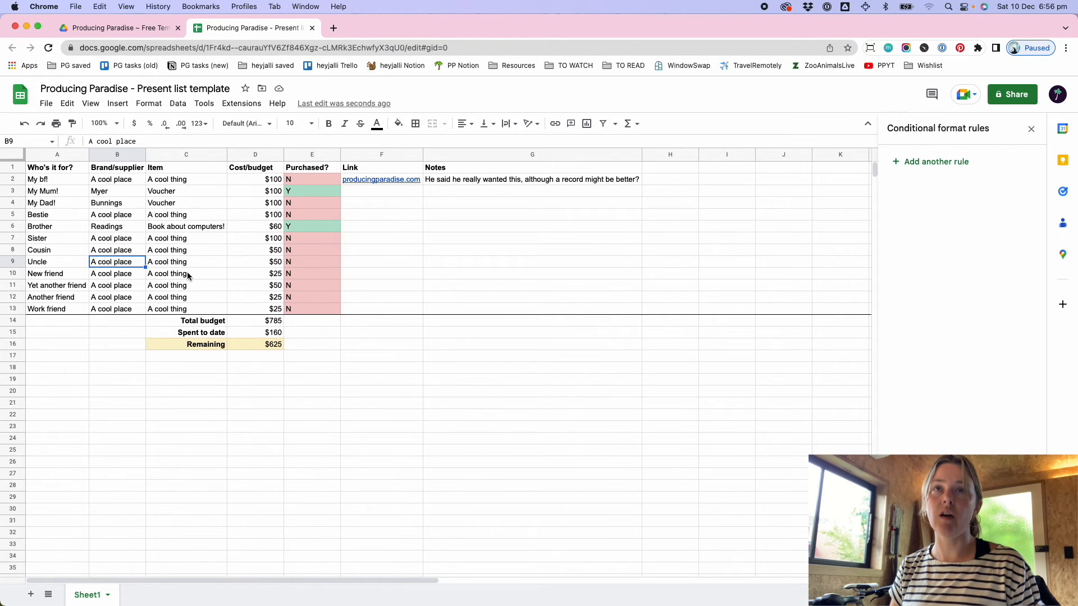
text(Local maker)
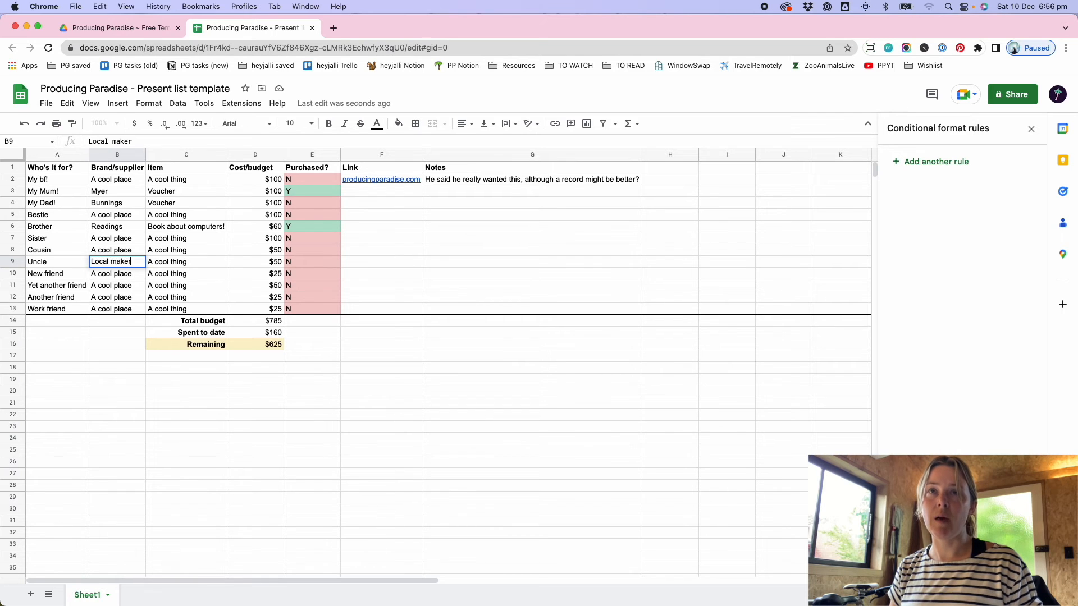
key(Tab)
text(Cool jewl)
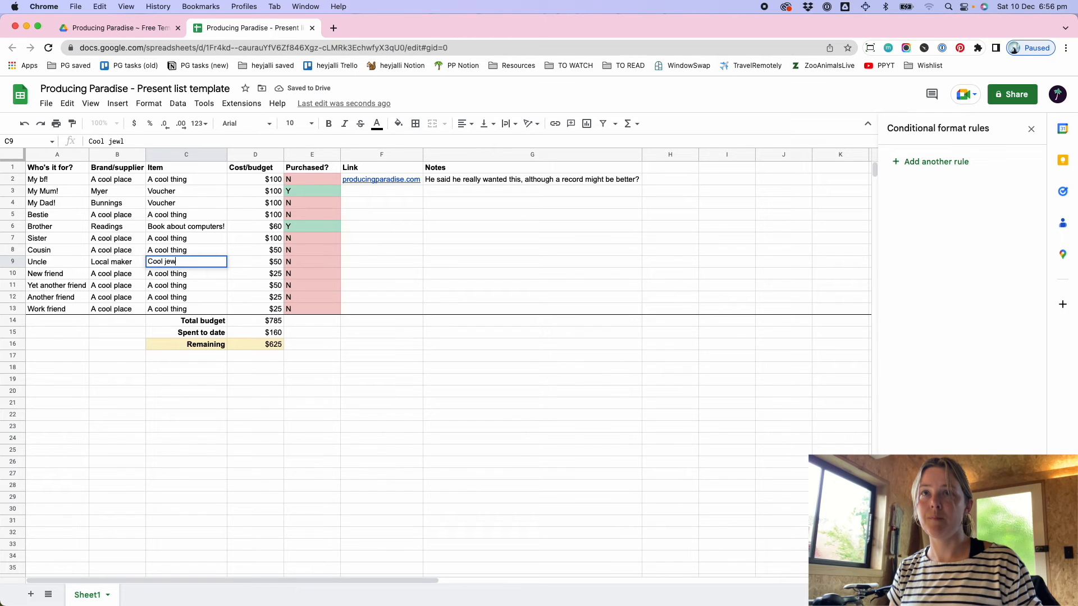
key(BackSpace)
text(ellery)
key(Tab)
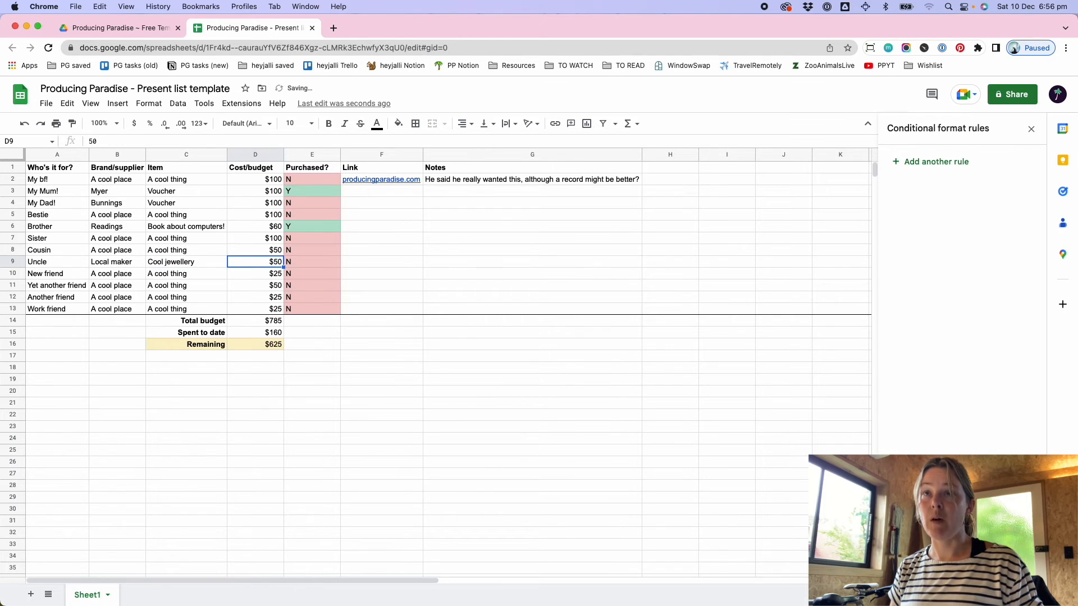
- Set Uncle's budget to 80 and his purchase status to Y, and check the total budget formula
text(80)
key(Tab)
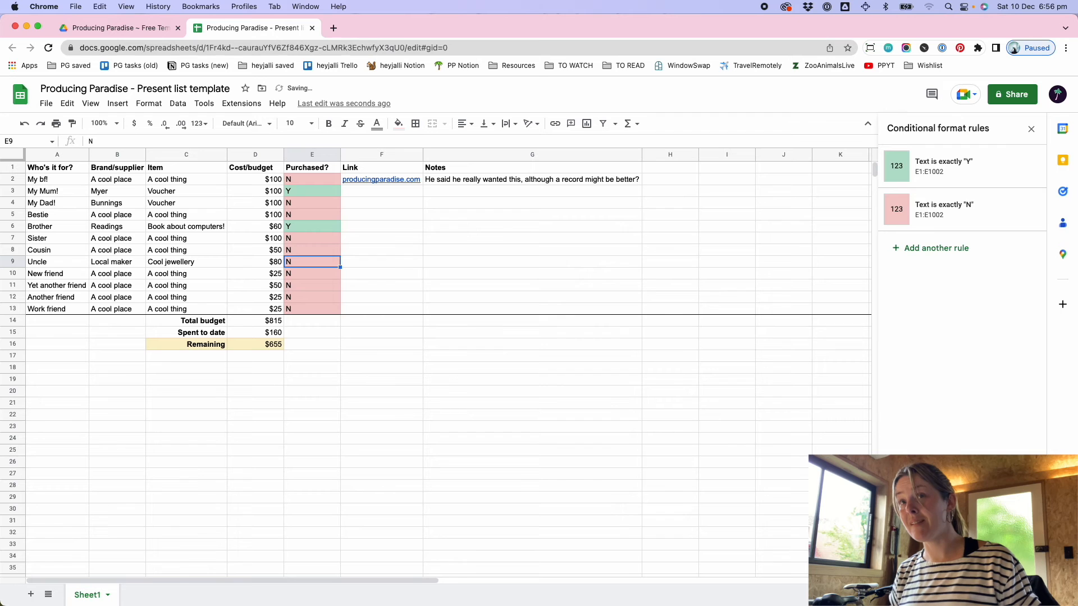
text(Y)
key(Tab)
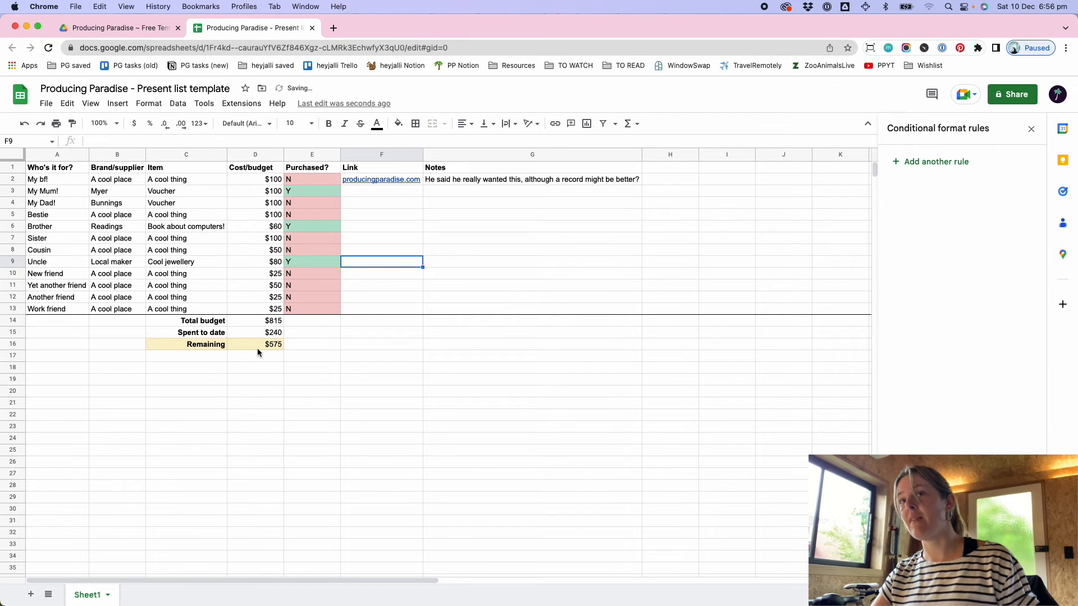
click(264, 323)
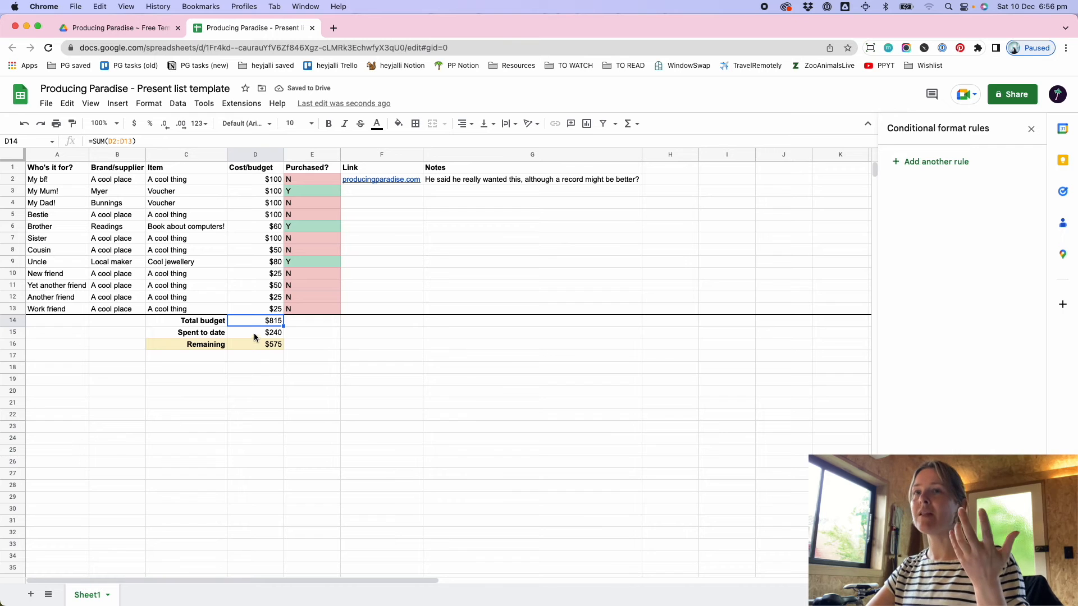
- Enter the note "(based on purchased = Y above" in E15 beside the Spent to date amount
click(300, 332)
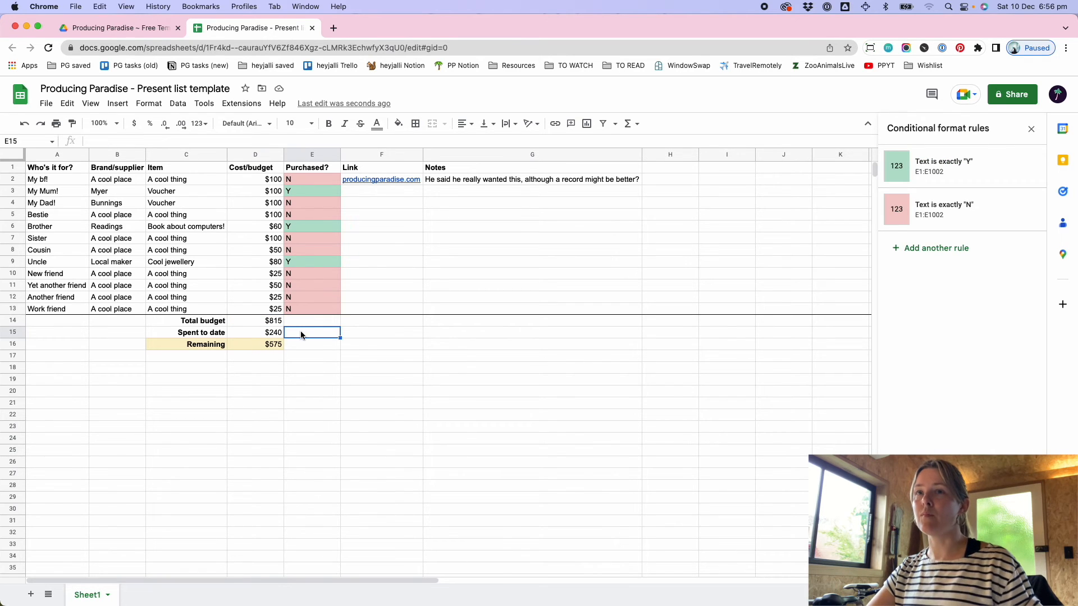
text((base)
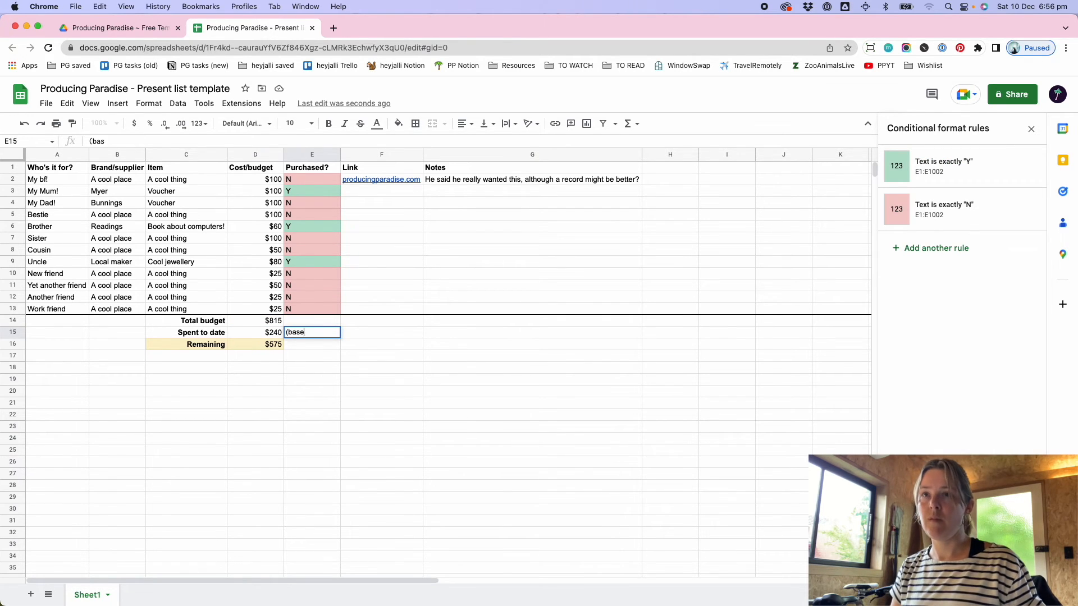
text(d on Yurchased)
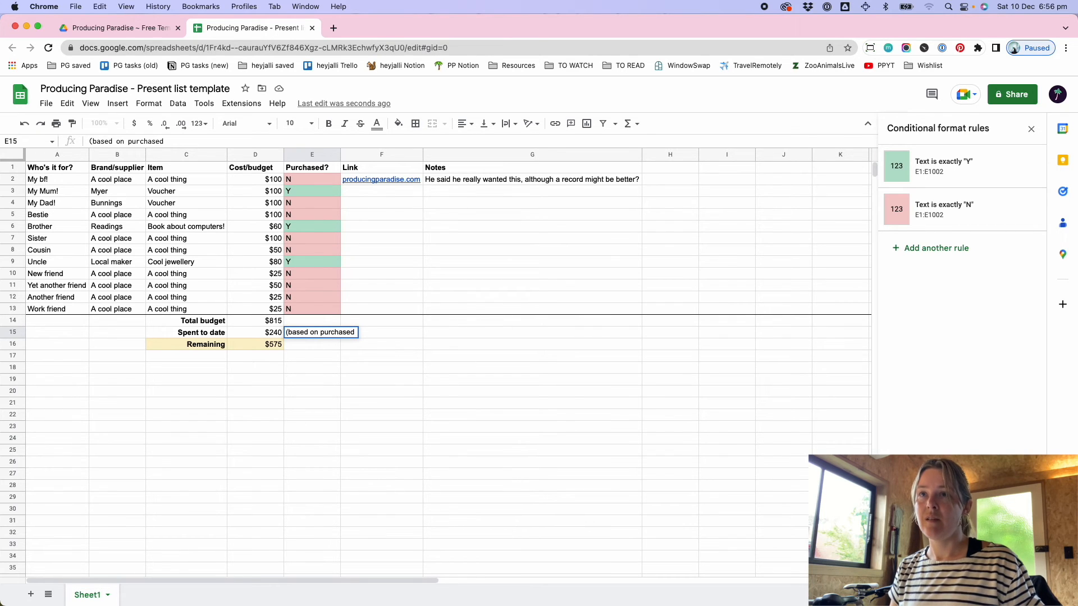
key(BackSpace)
text(=)
key(BackSpace)
key(BackSpace)
text(d)
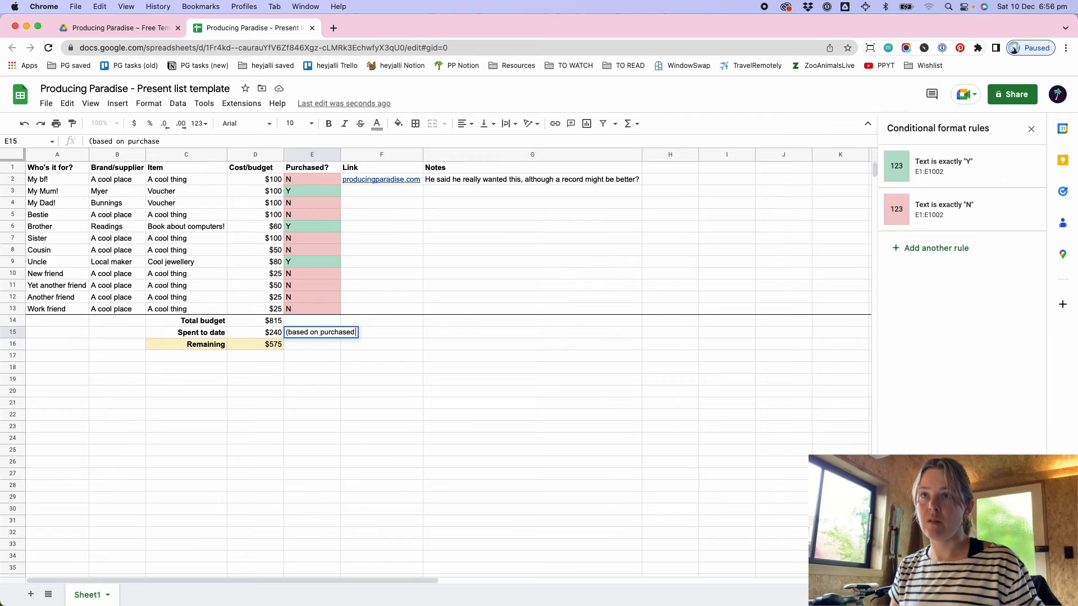
text( = Y above)
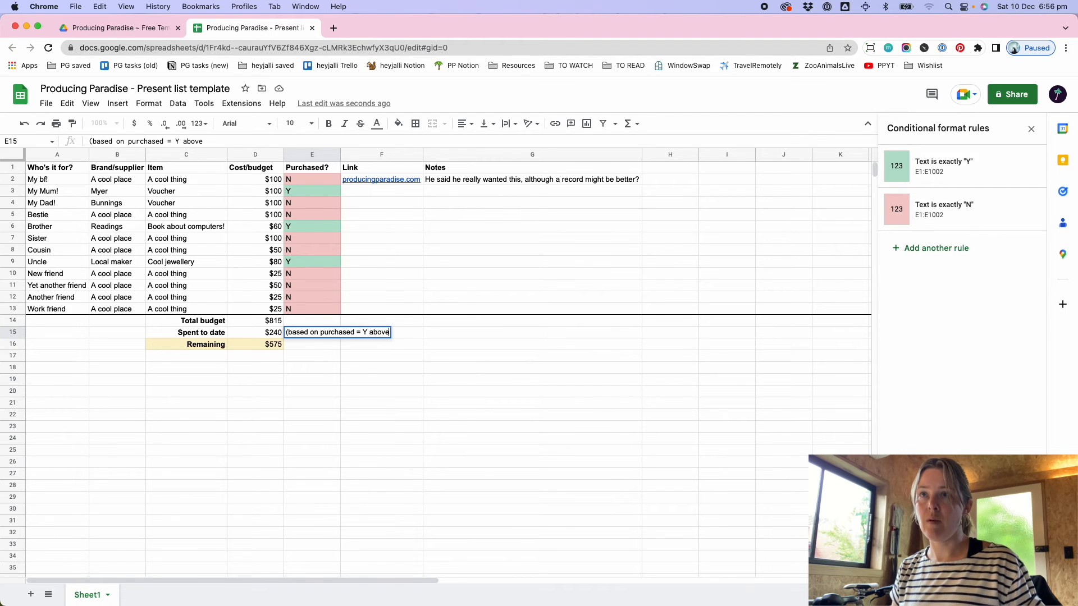
key(Return)
- Copy the note from E15 into E16 beside the Remaining amount
key(Up)
key(super+c)
key(Down)
key(super+v)
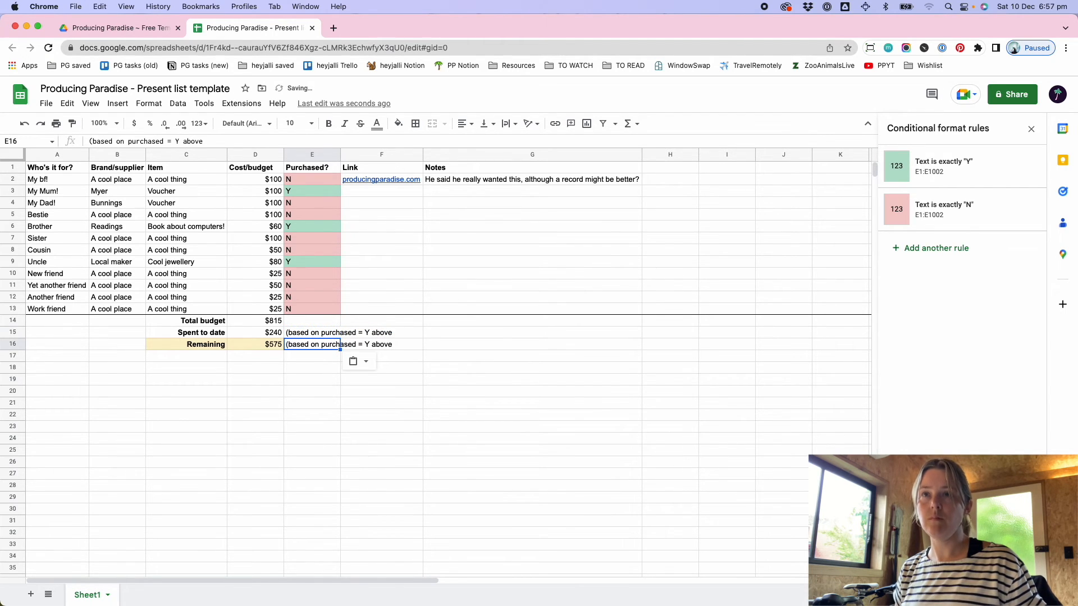
- Remove the opening bracket from the note in E15 so it reads "based on purchased = Y above"
click(306, 329)
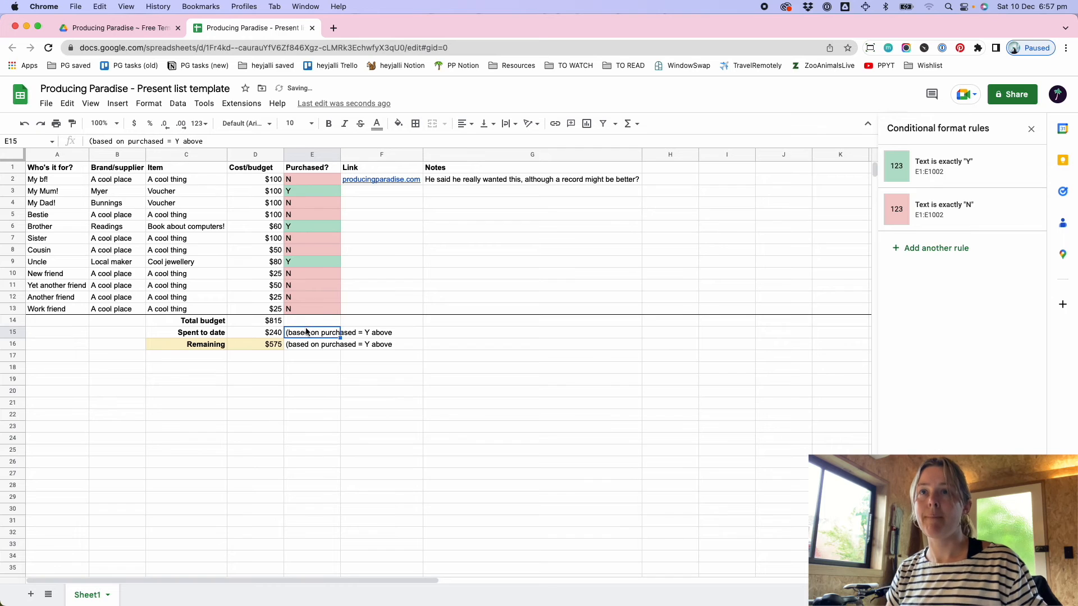
double_click(304, 332)
key(Left)
key(Left)
key(Left)
key(Left)
key(BackSpace)
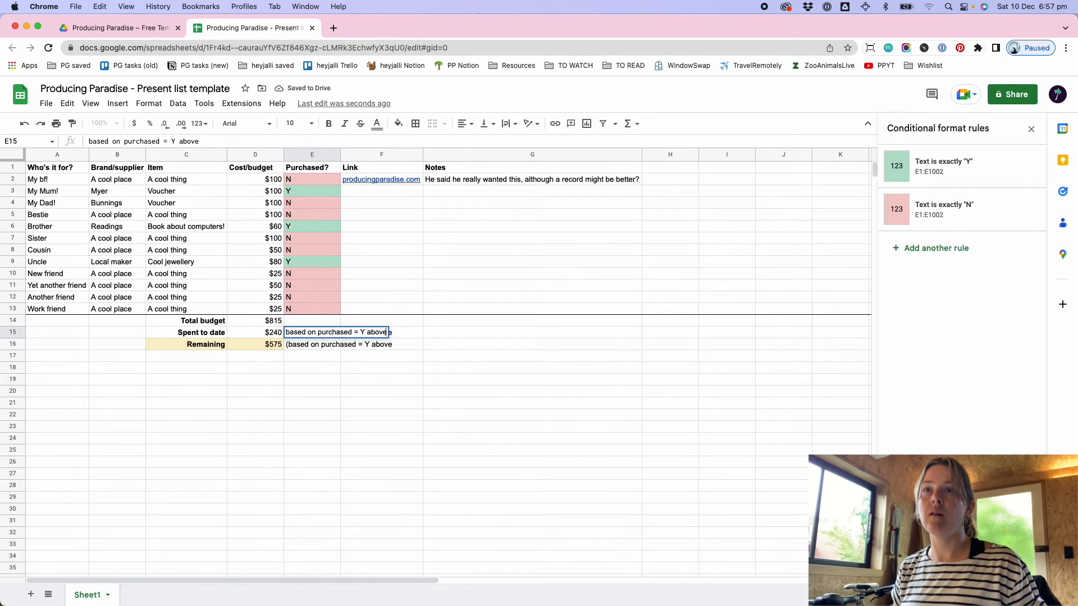
key(Return)
key(Up)
key(Down)
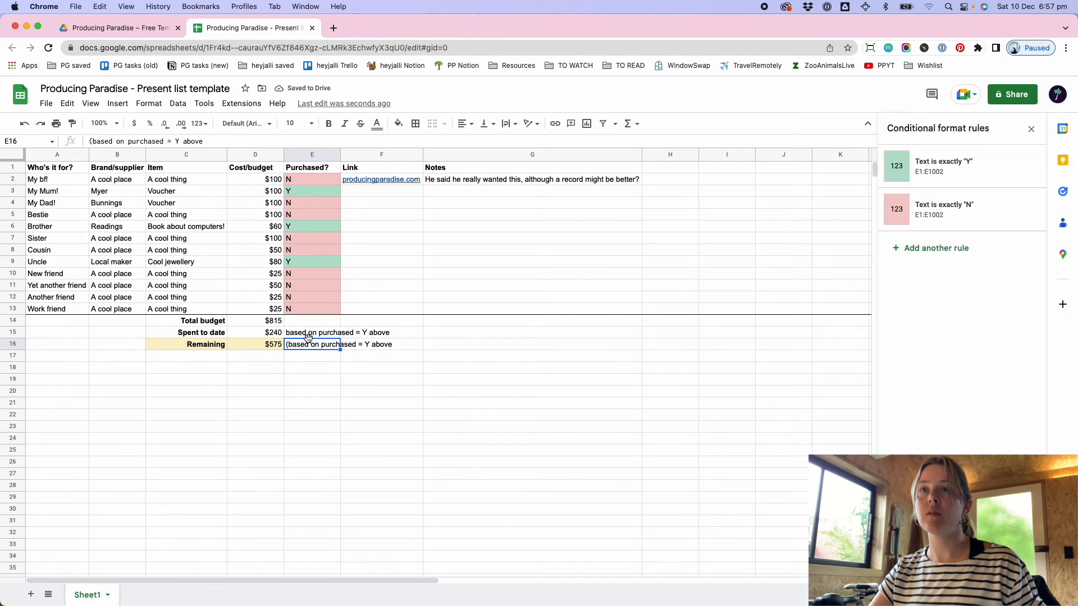
- Change the note in E16 to "based on purchased = N above", without the opening bracket
double_click(307, 341)
key(Left)
key(Left)
key(Left)
key(Left)
key(BackSpace)
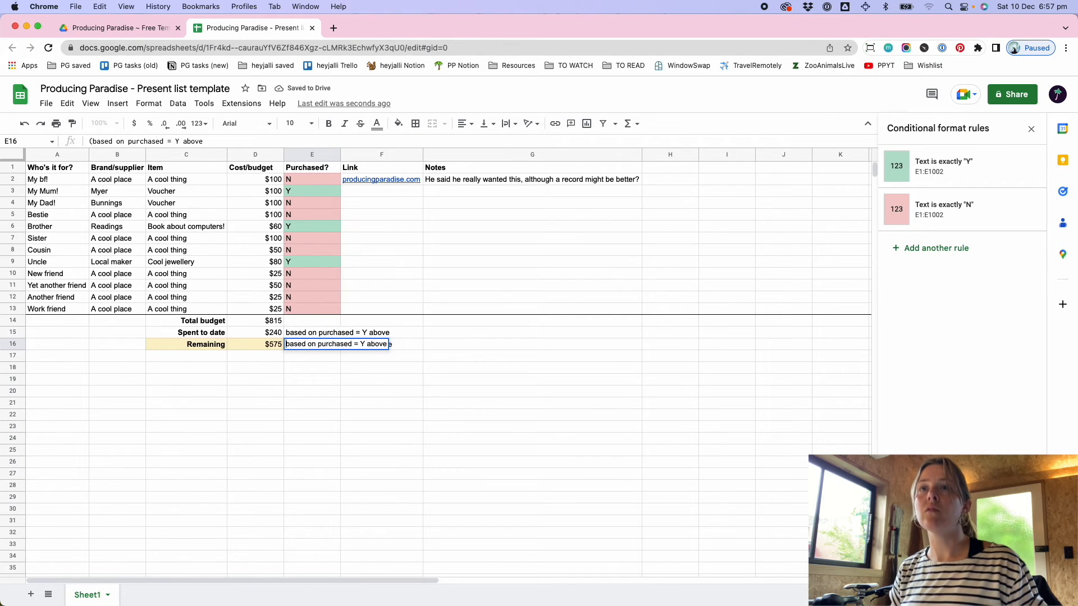
click(175, 141)
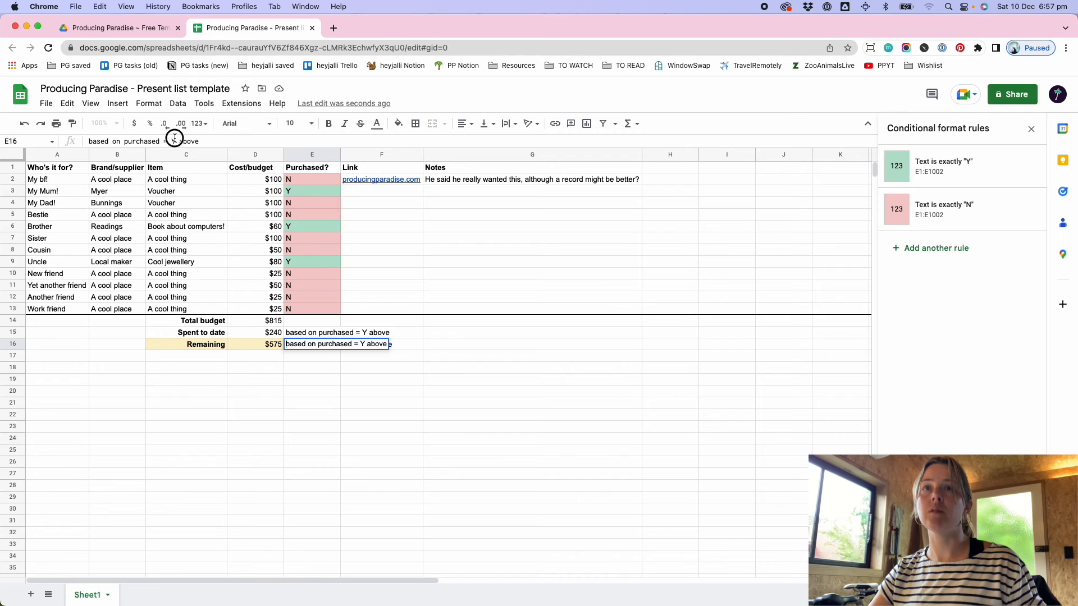
key(BackSpace)
text(N)
key(Return)
key(Up)
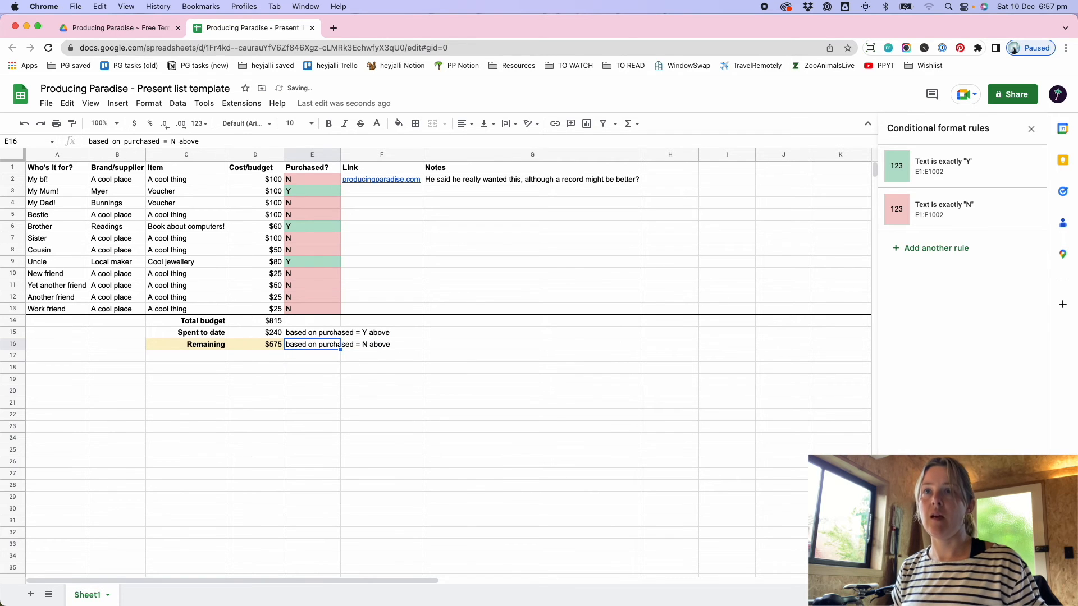
- Fill the Remaining row from C16 to F16 with light red
click(192, 346)
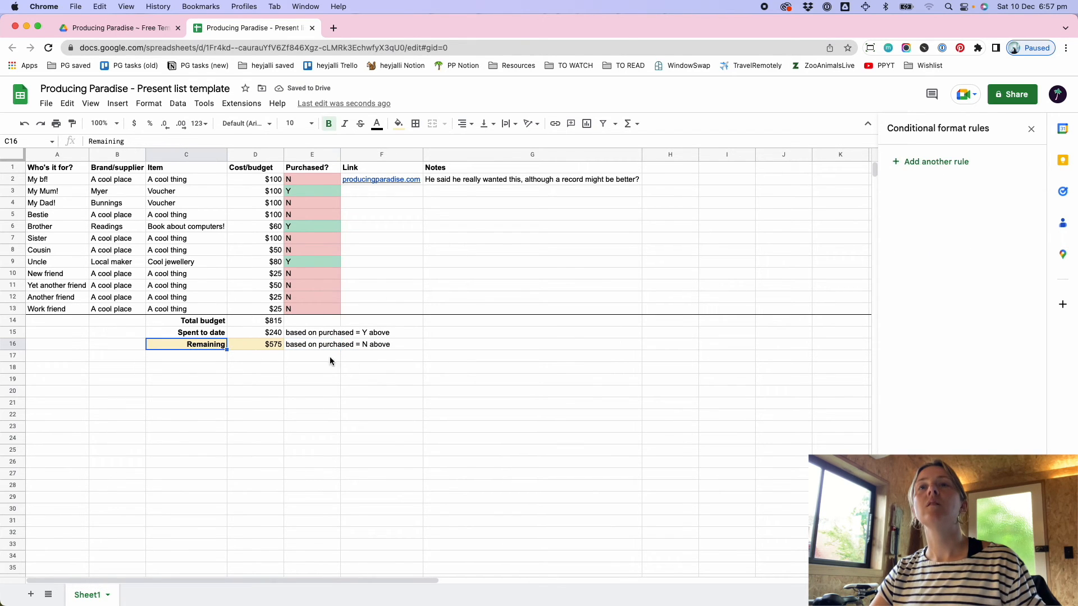
shift+click(370, 349)
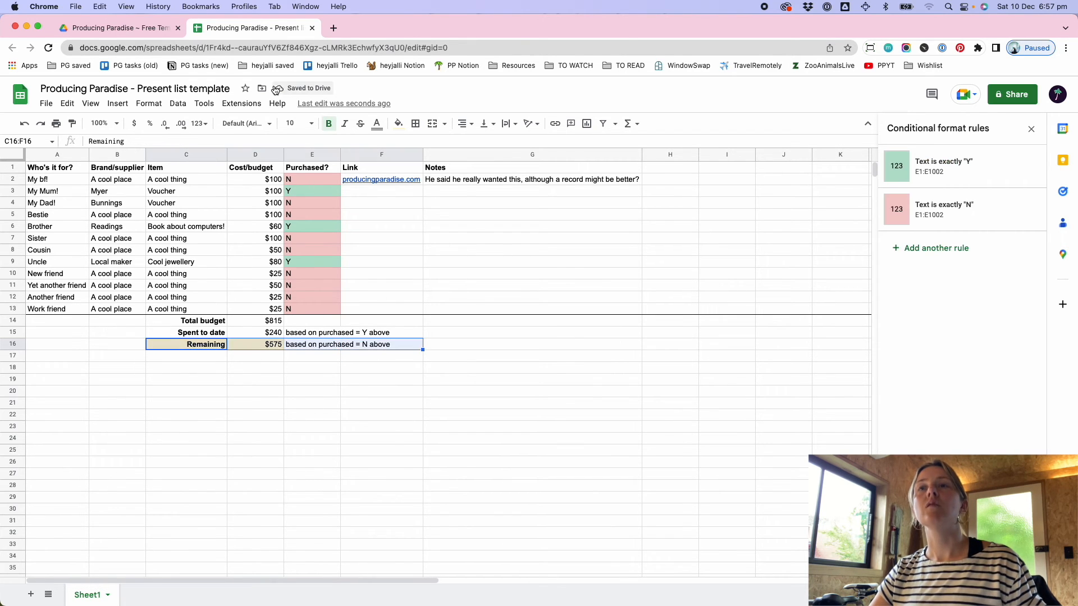
click(398, 123)
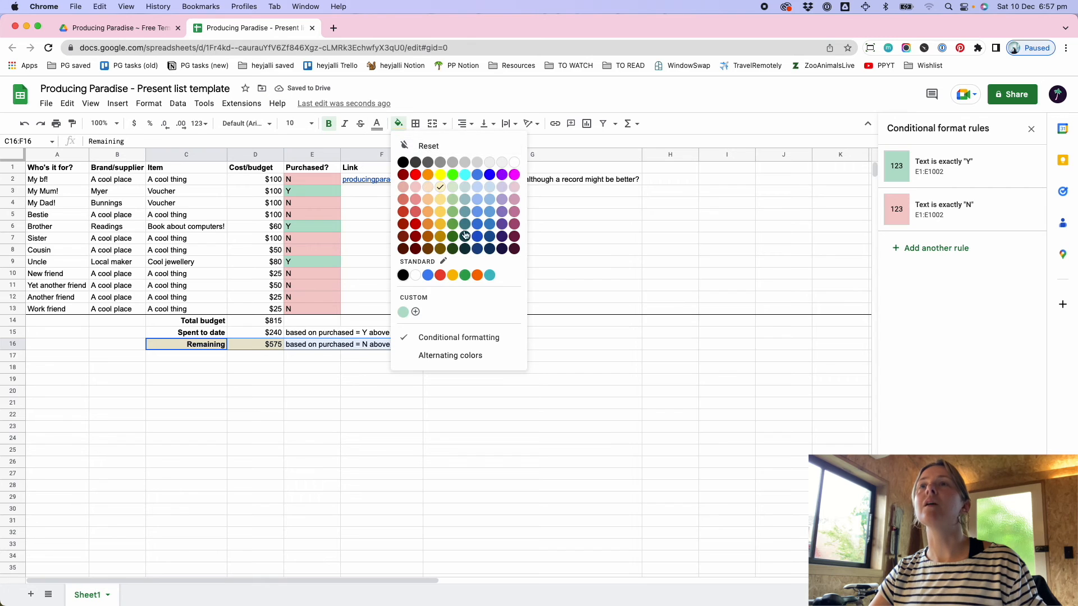
click(416, 189)
- Fill the Spent to date row from C15 to F15 with light green
click(215, 335)
shift+click(371, 332)
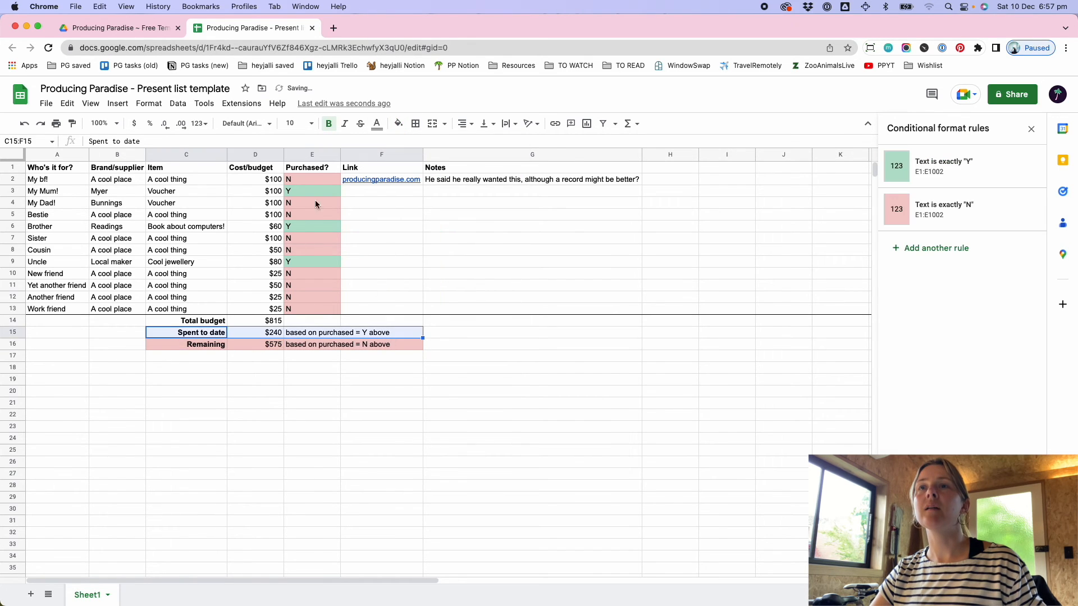
click(397, 125)
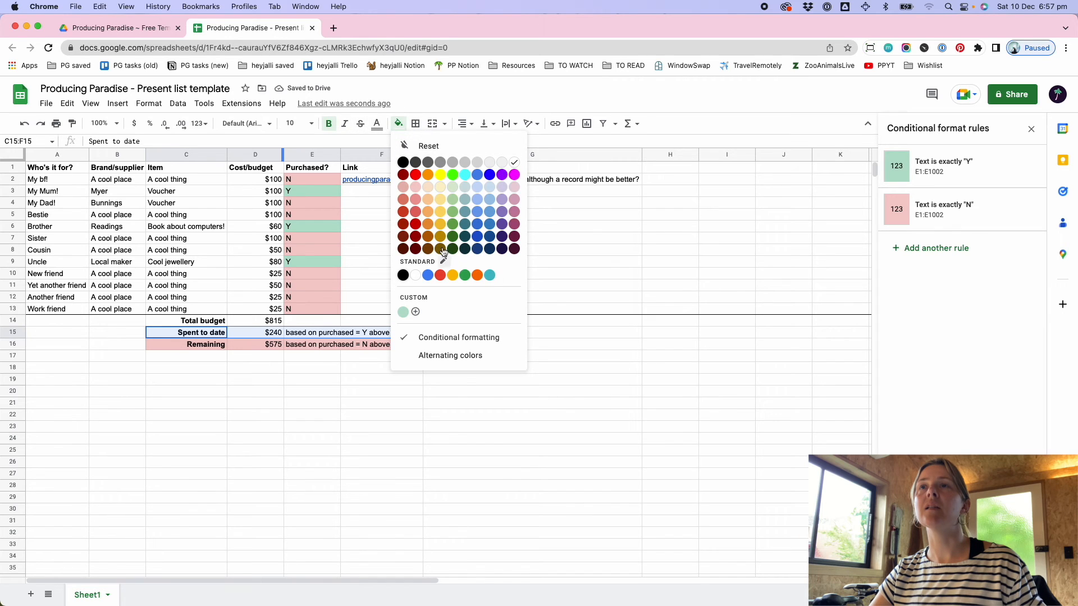
click(455, 189)
click(390, 359)
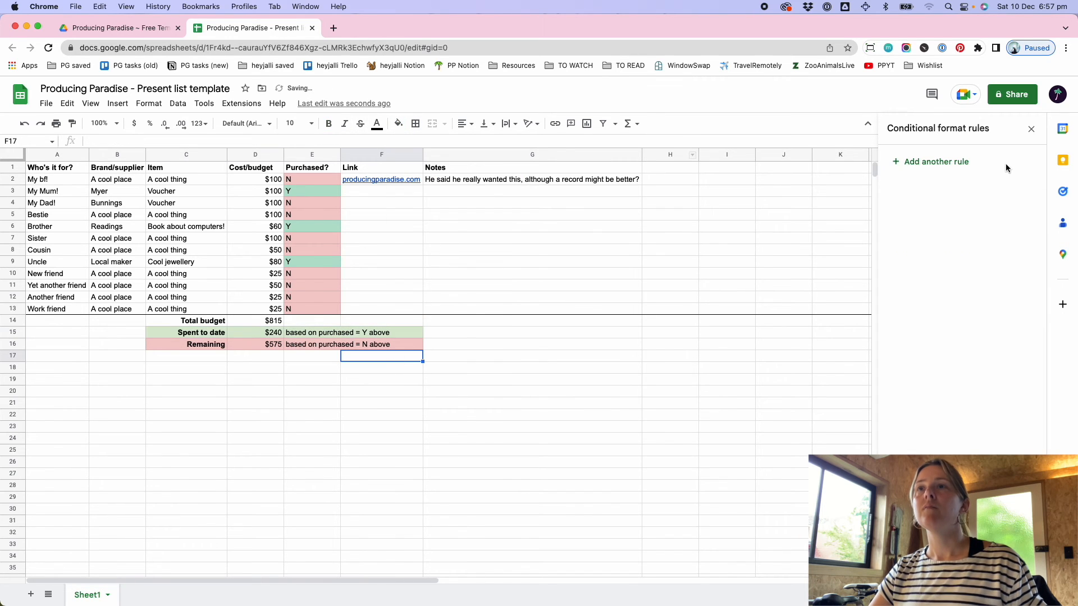
- Close the conditional formatting rules and delete the unused columns H to Z
click(1031, 129)
click(662, 154)
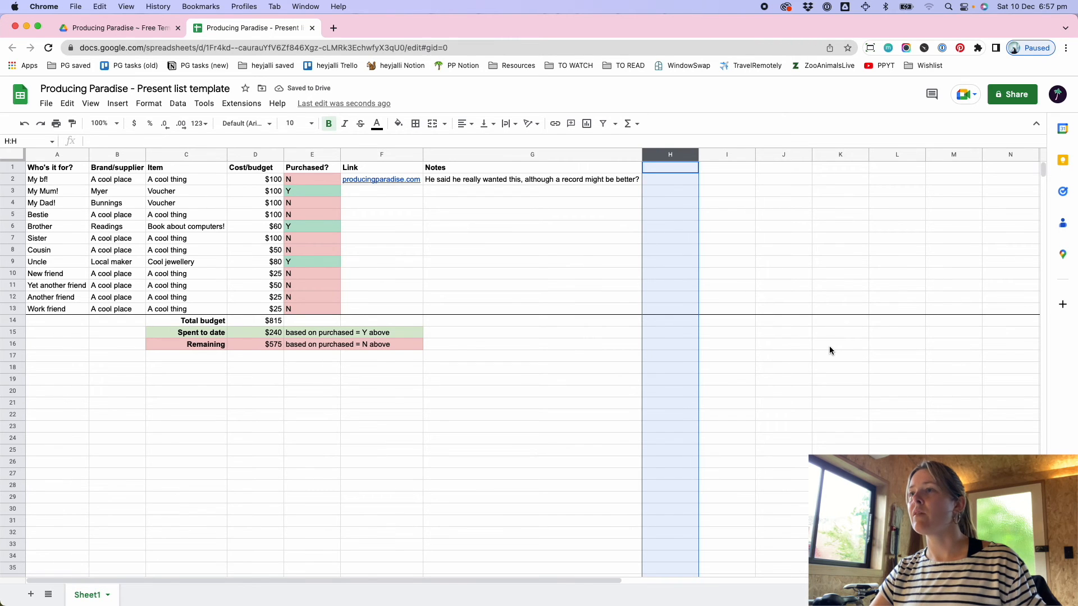
scroll(813, 340, right, 1)
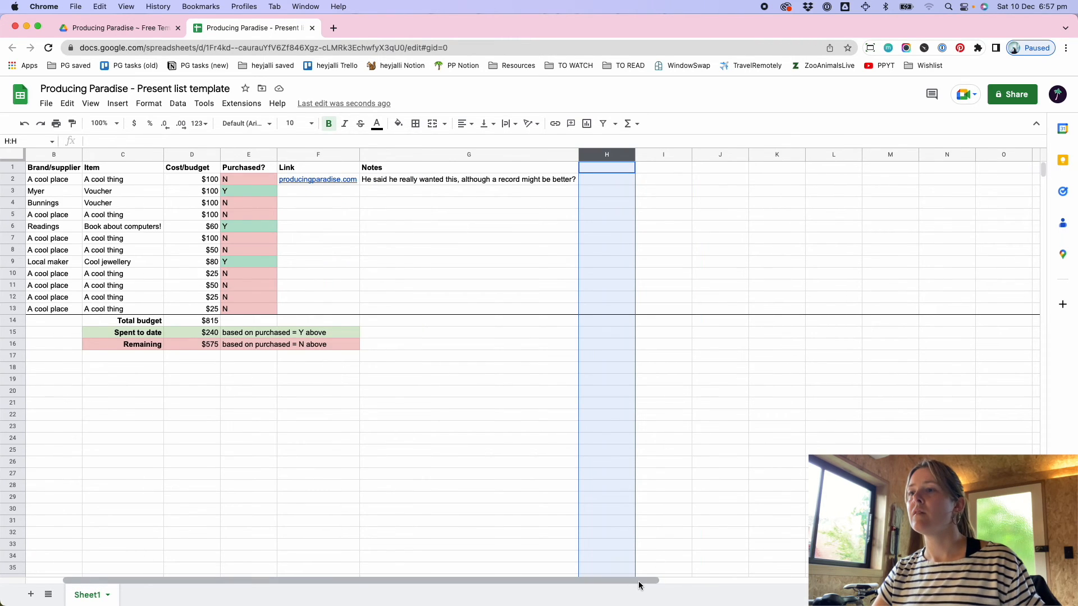
drag(639, 582, 1003, 583)
shift+click(949, 154)
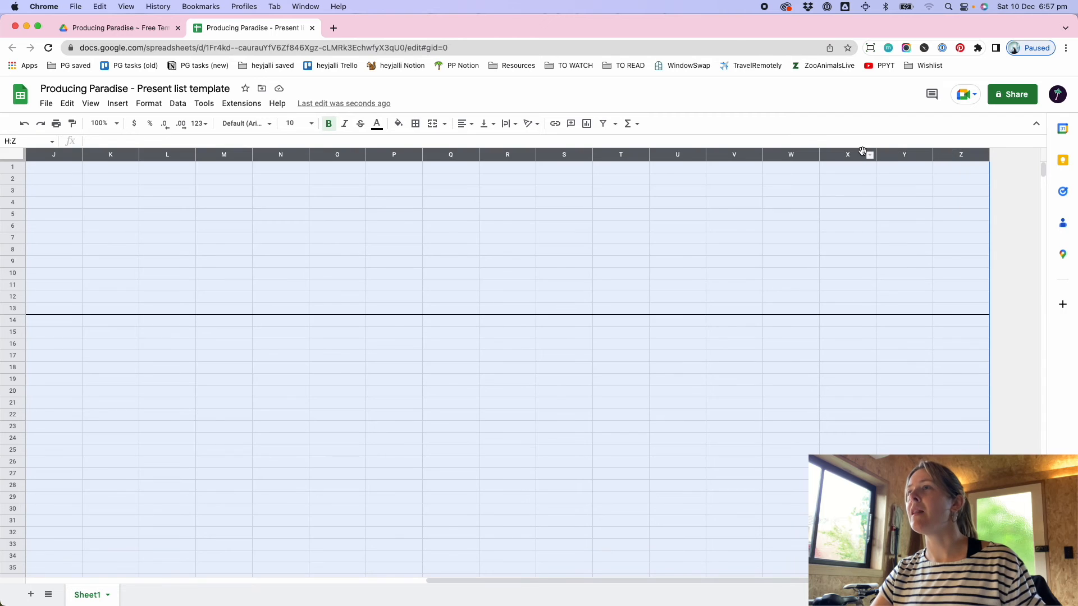
right_click(857, 158)
click(882, 286)
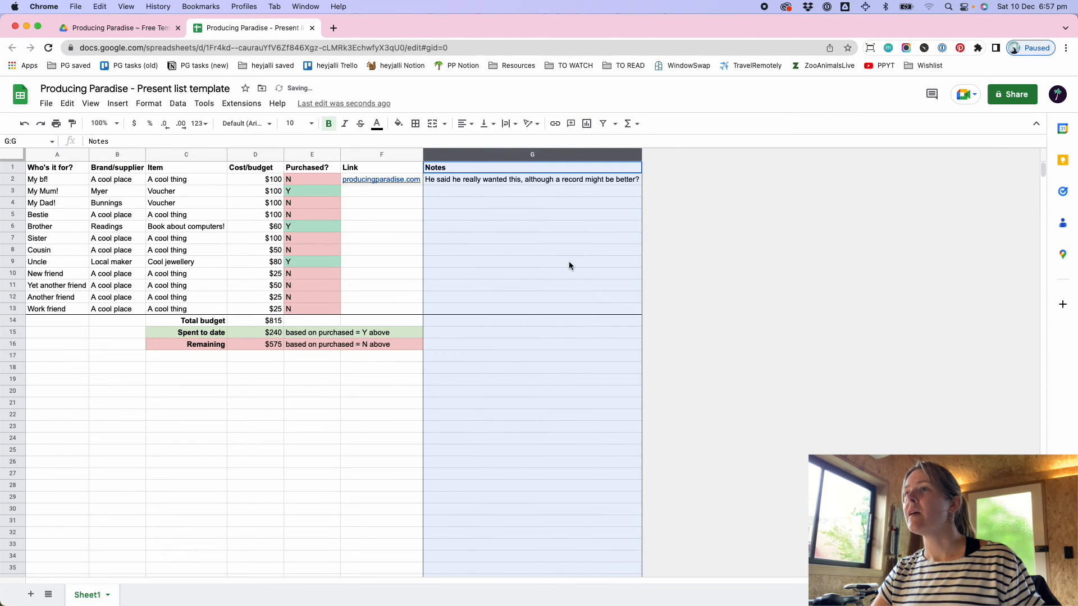
- Format the whole Total budget row 14 with a black fill and bold white text
click(230, 381)
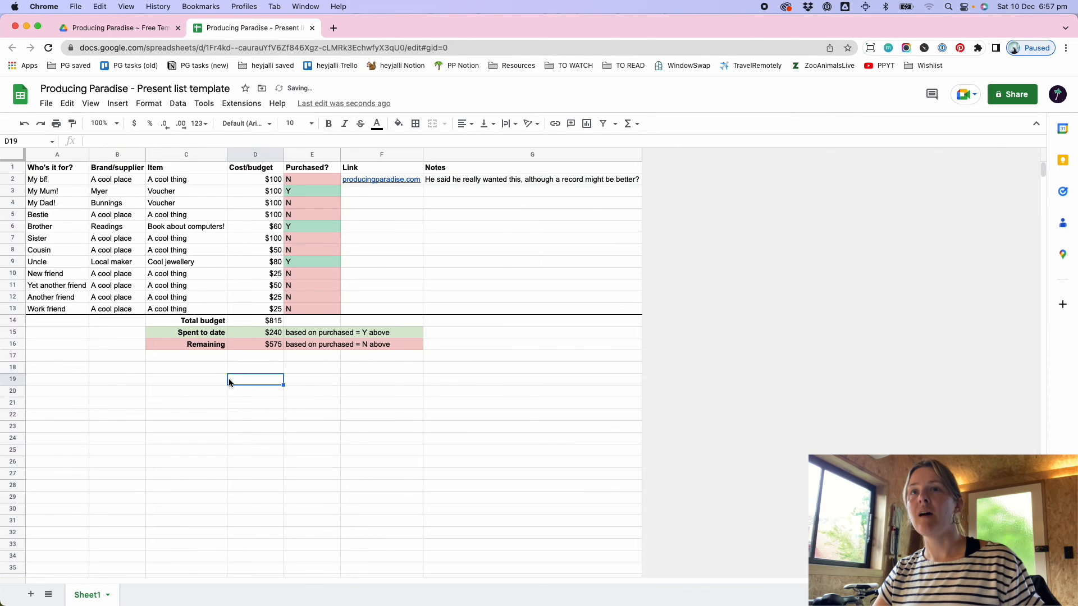
click(10, 320)
click(398, 125)
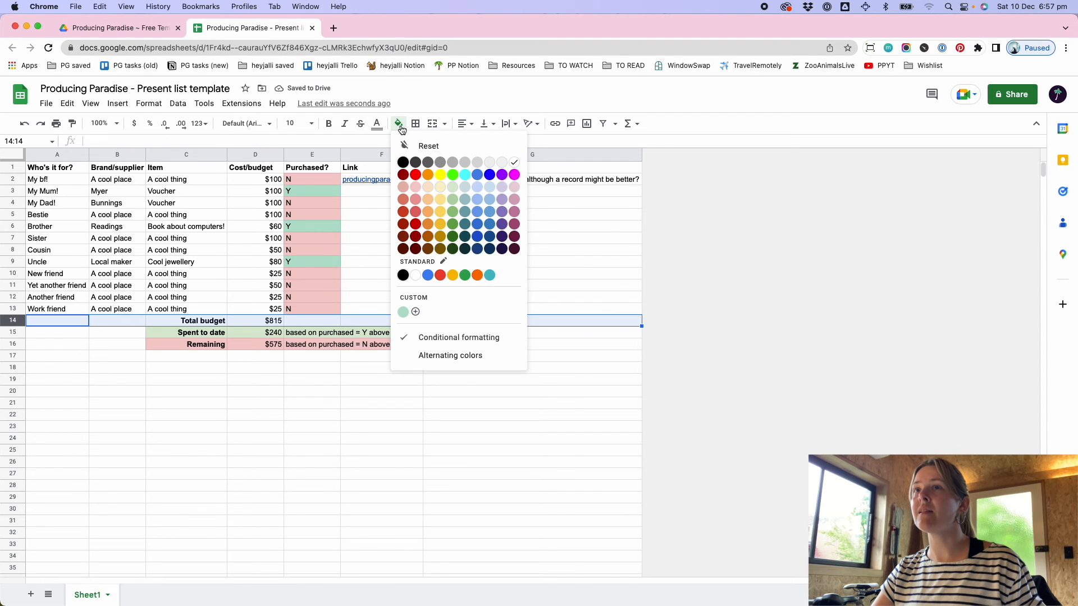
click(403, 163)
click(376, 124)
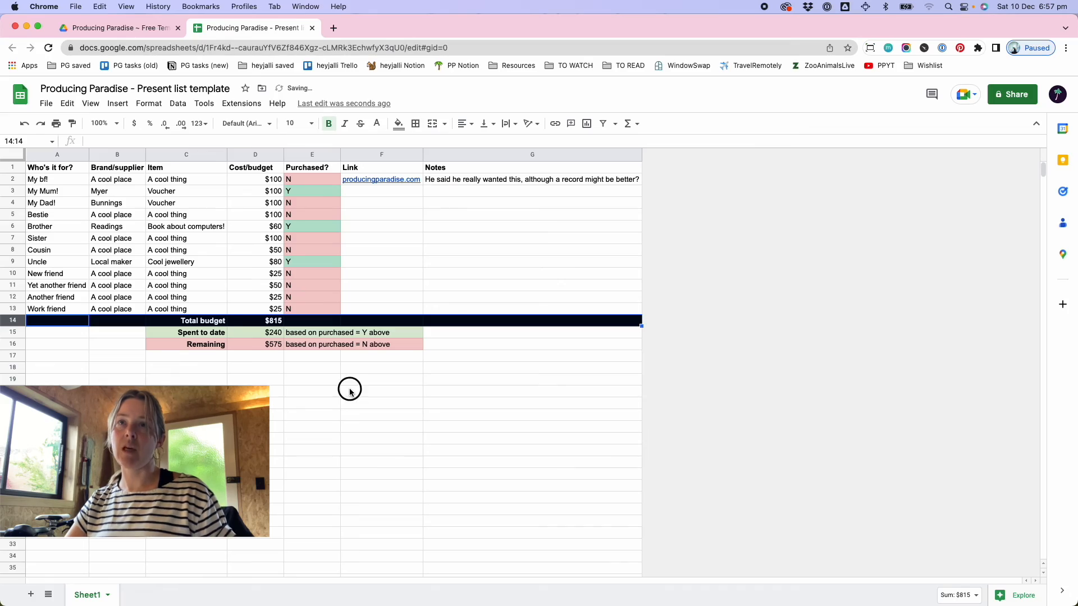
click(350, 392)
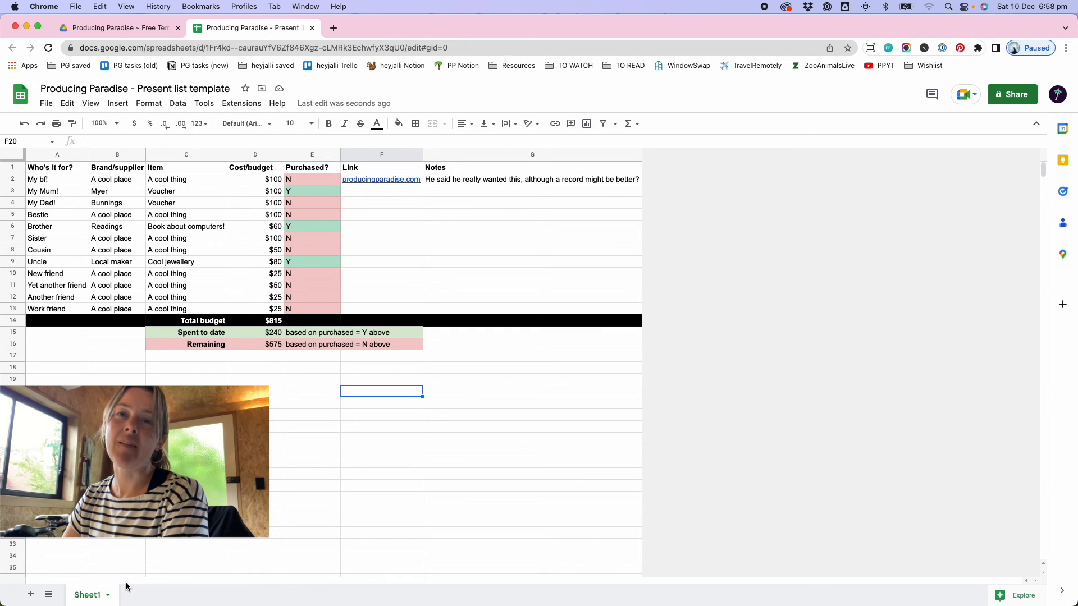
- Rename Sheet1 as "TEMPLATE"
double_click(89, 596)
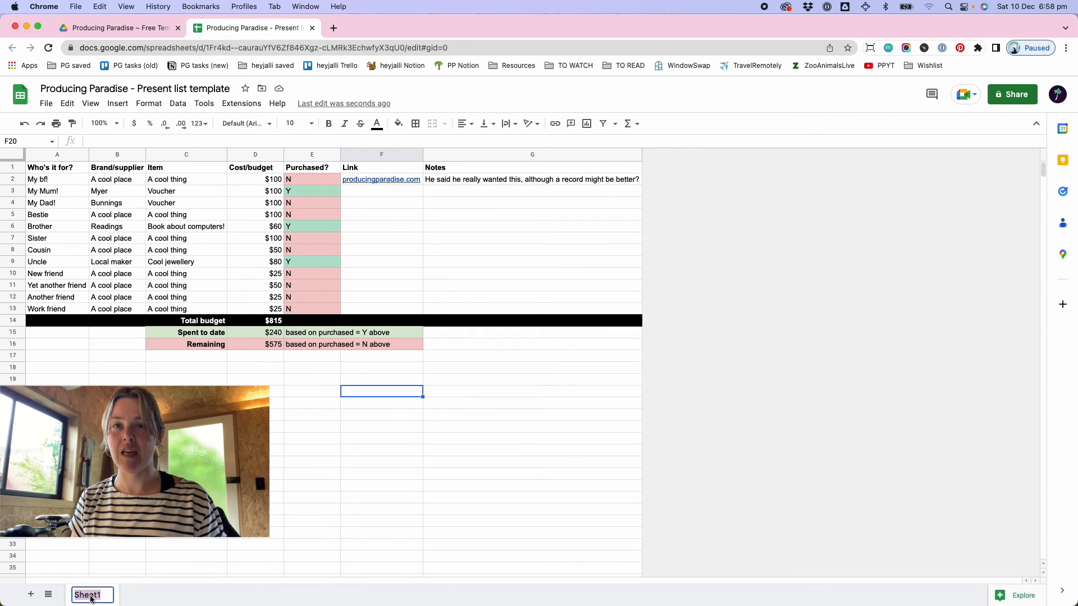
text(TEMPLATE)
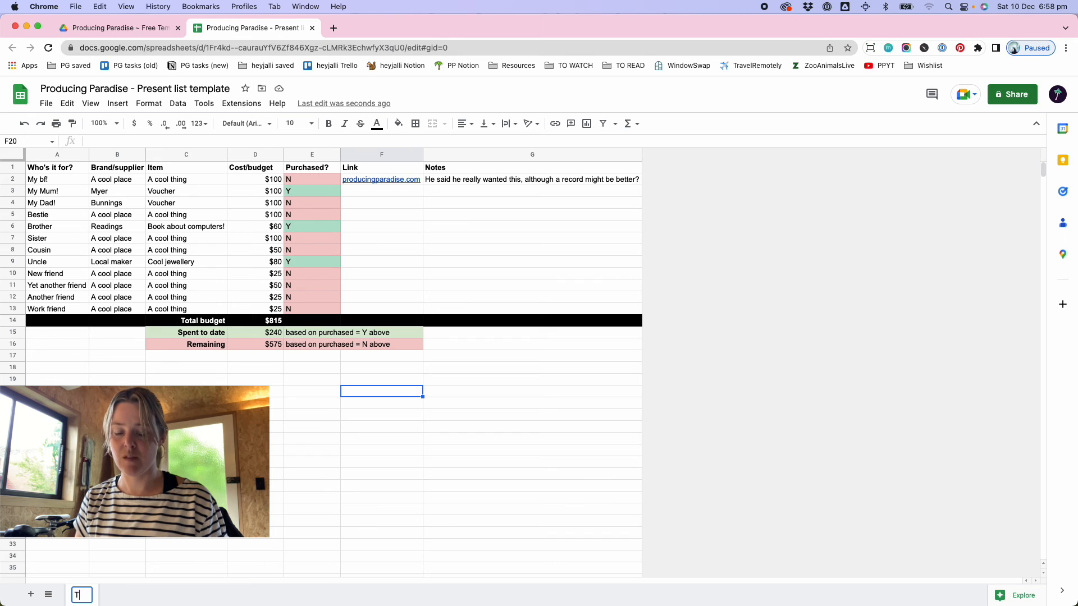
key(Return)
- Duplicate the TEMPLATE sheet and name the copy "Xmas 2022"
click(123, 597)
click(91, 419)
double_click(178, 597)
text(2022)
key(super+a)
text(Smas 2022)
key(Return)
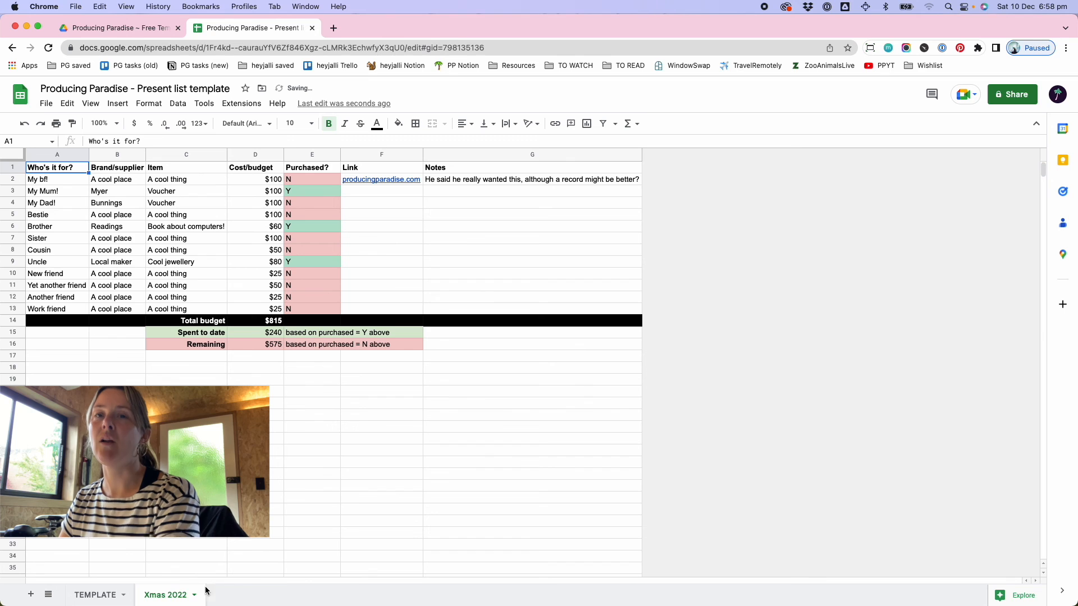